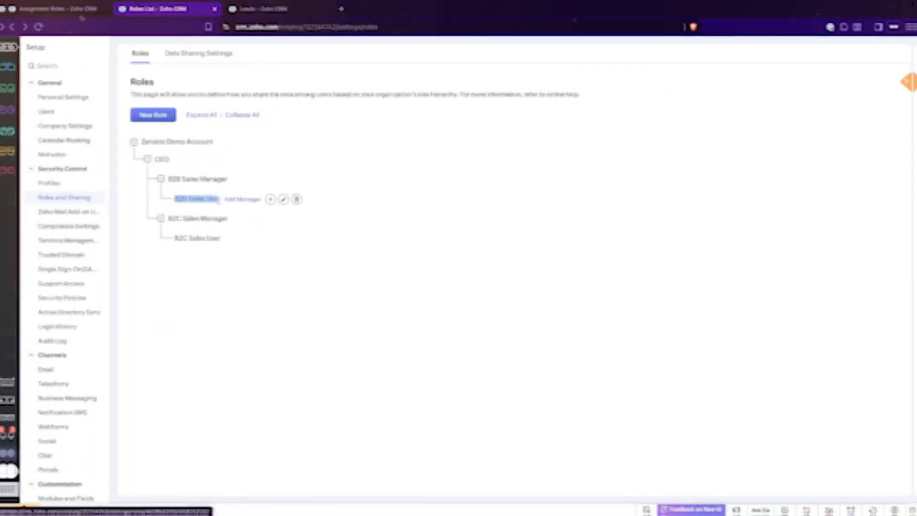
- Keep Create as the workflow's record action and continue to the conditions
drag(172, 238, 214, 239)
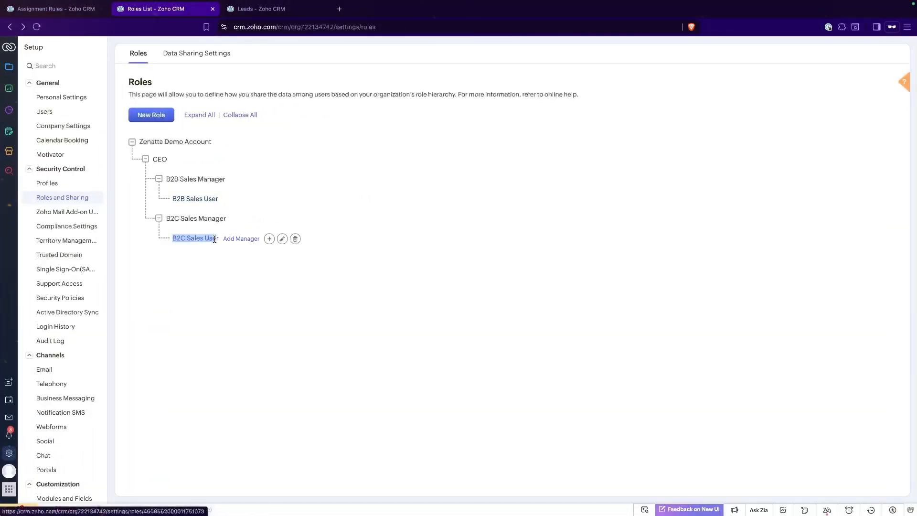
click(324, 141)
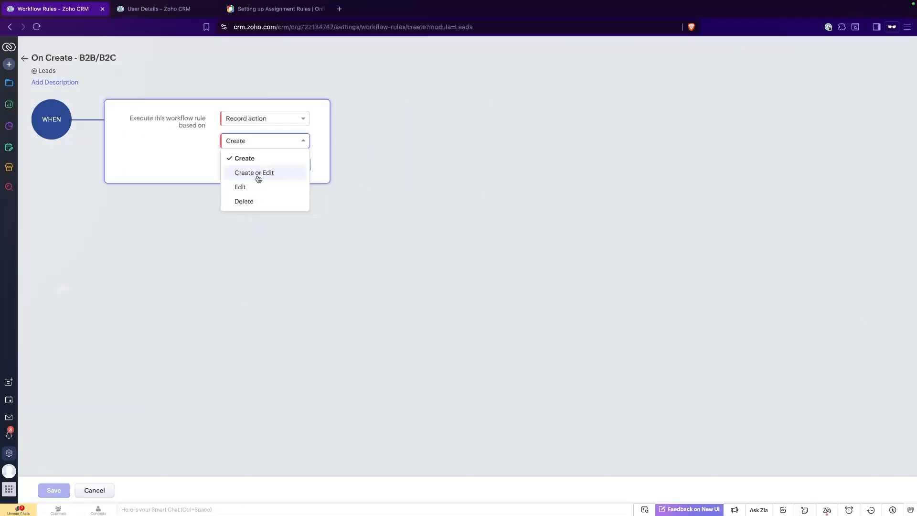
click(287, 158)
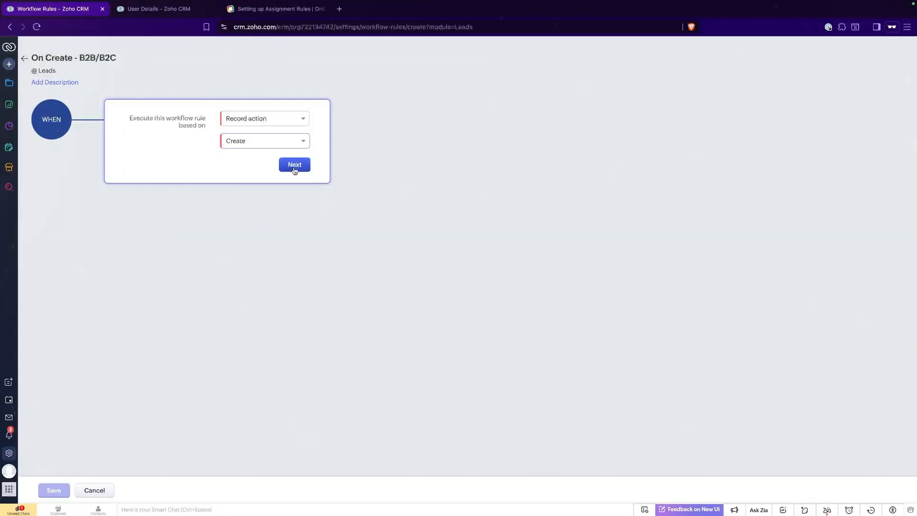
click(294, 164)
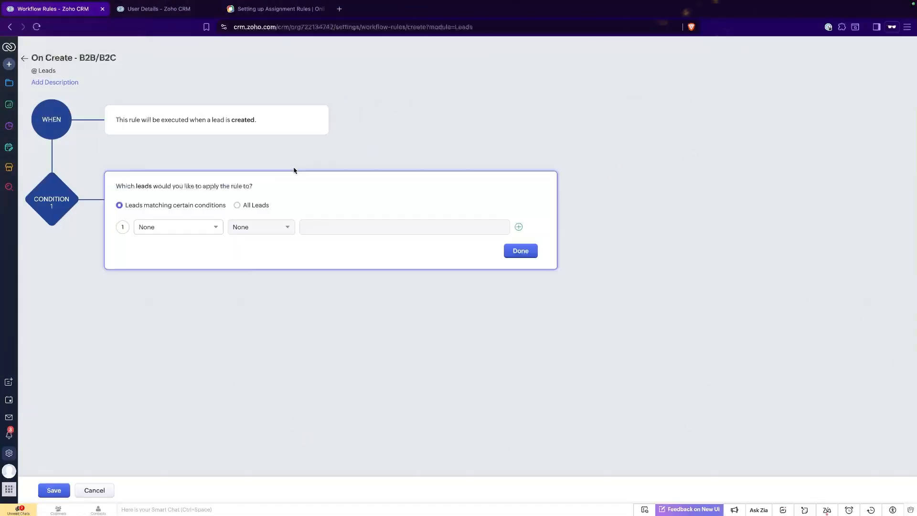
- Set Condition 1 to Type is and open the list of Type values
click(207, 228)
text(type)
click(179, 279)
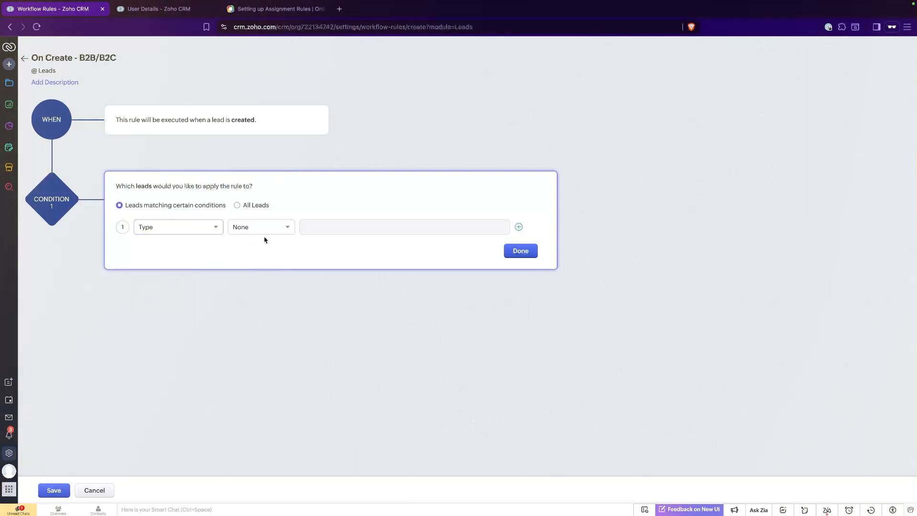
click(265, 228)
click(258, 258)
click(336, 226)
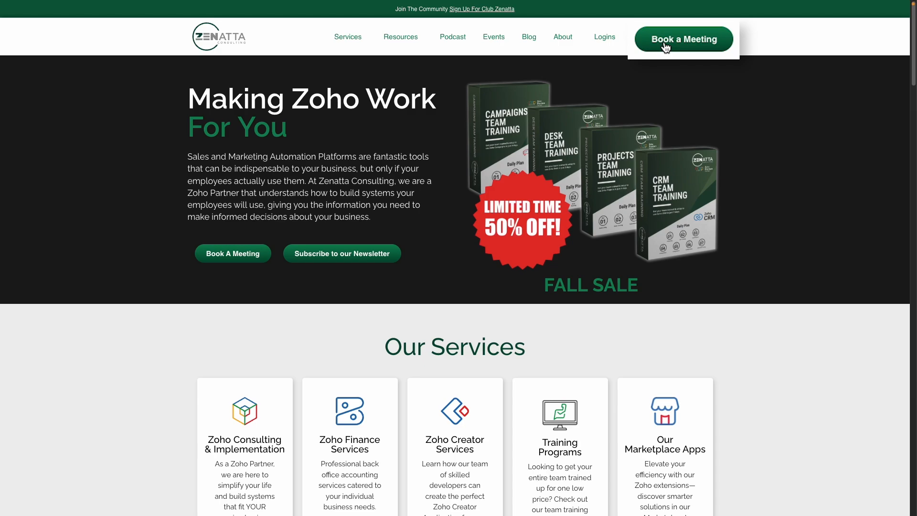
- Open the Zenatta Book a Meeting form and place the cursor in the First name field
click(665, 48)
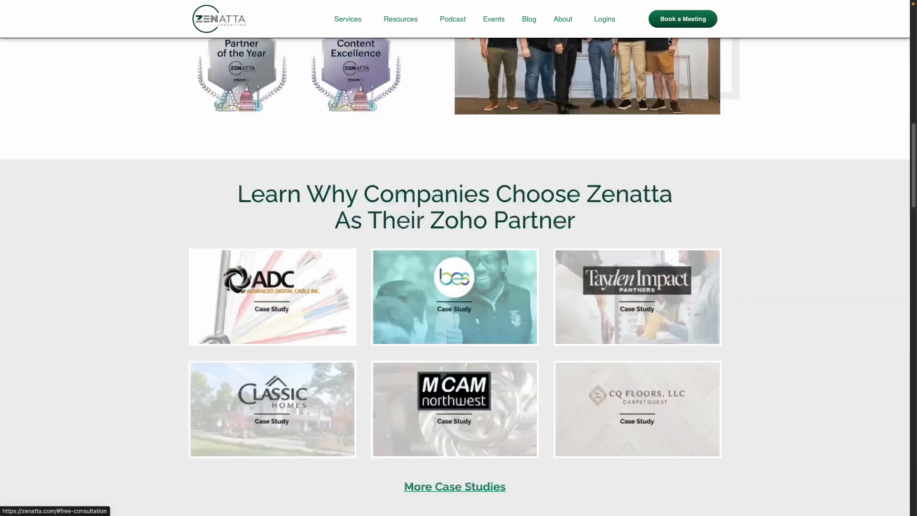
click(490, 91)
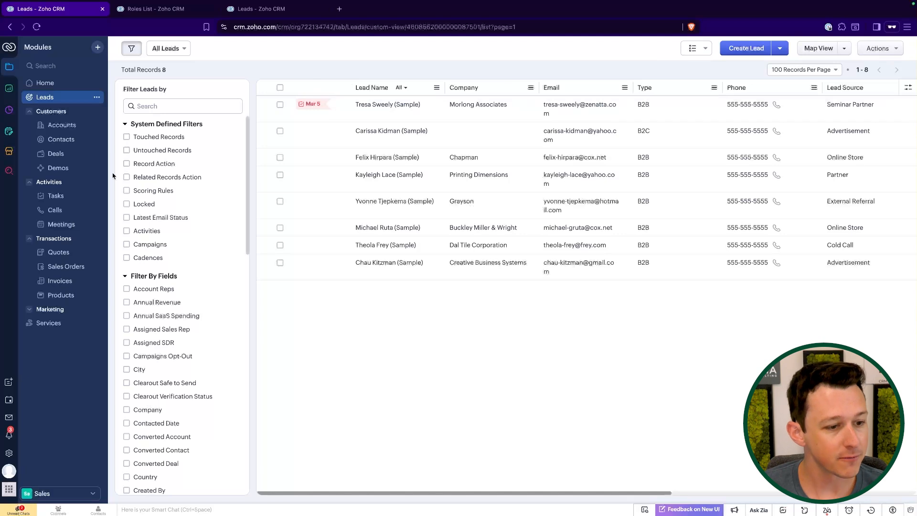
- Search Setup for 'assign' and go to the Assignment Rules page
click(9, 453)
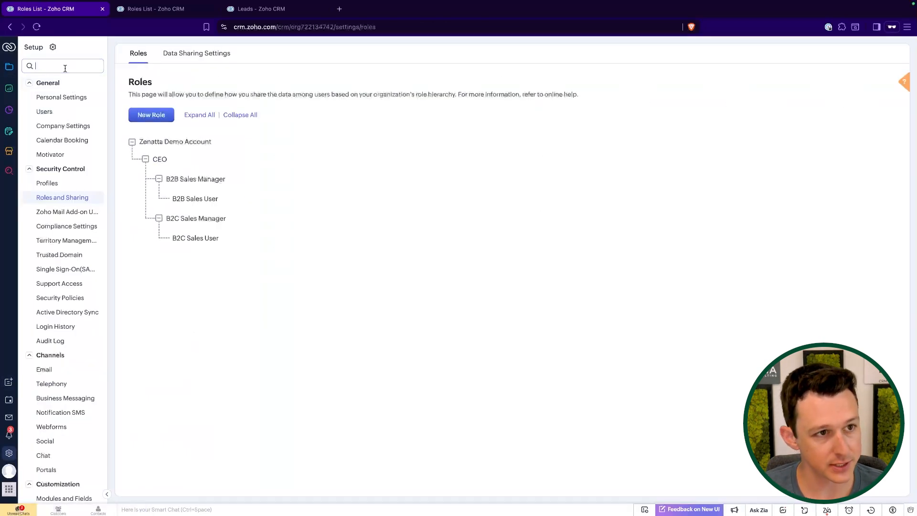
text(assign)
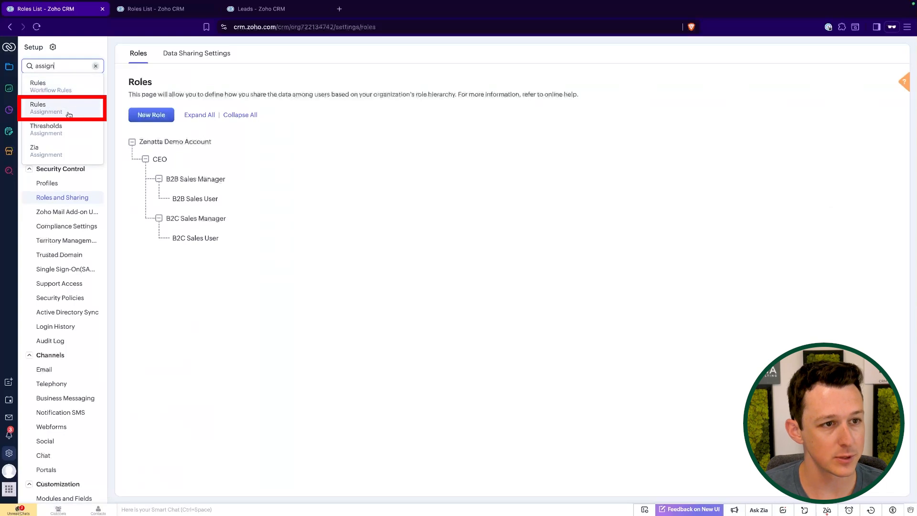
click(48, 113)
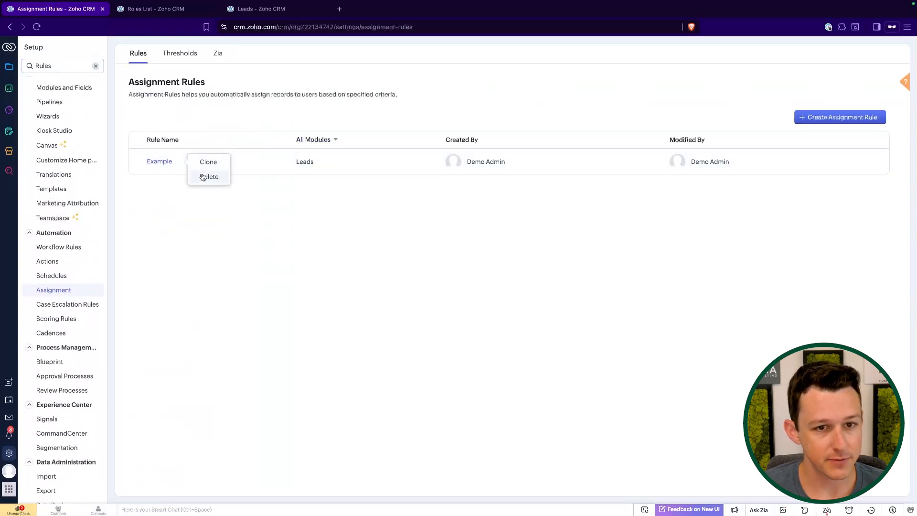
- Delete the Example assignment rule and look at the Thresholds tab
click(202, 177)
click(482, 74)
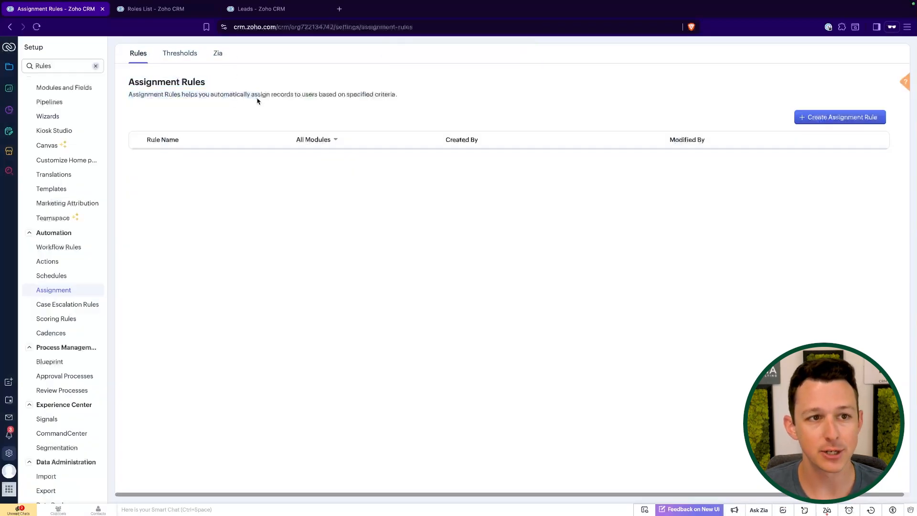
click(169, 56)
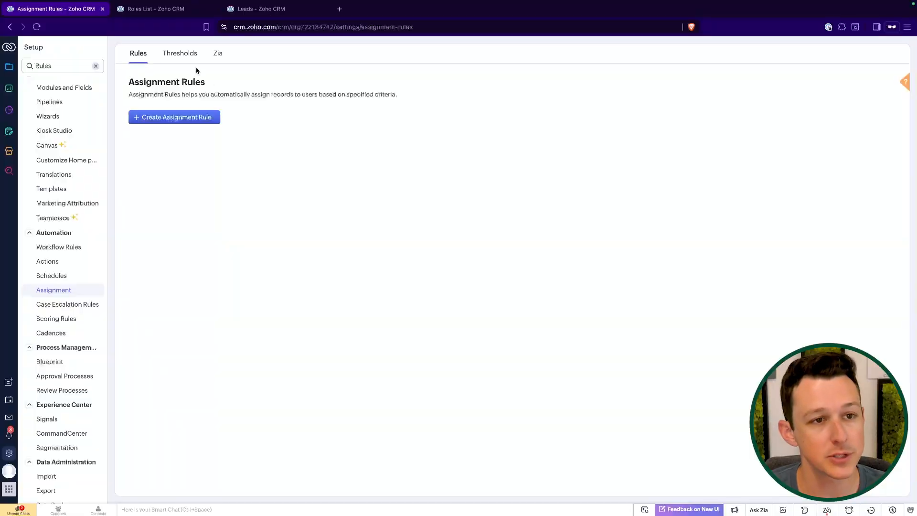
click(188, 60)
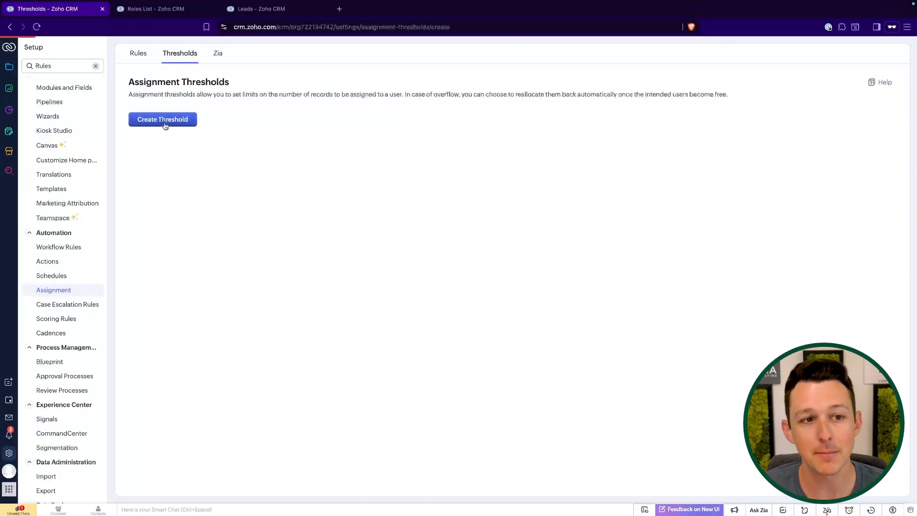
- Try a Leads assignment threshold, cancel it without saving, and return to Rules
click(164, 120)
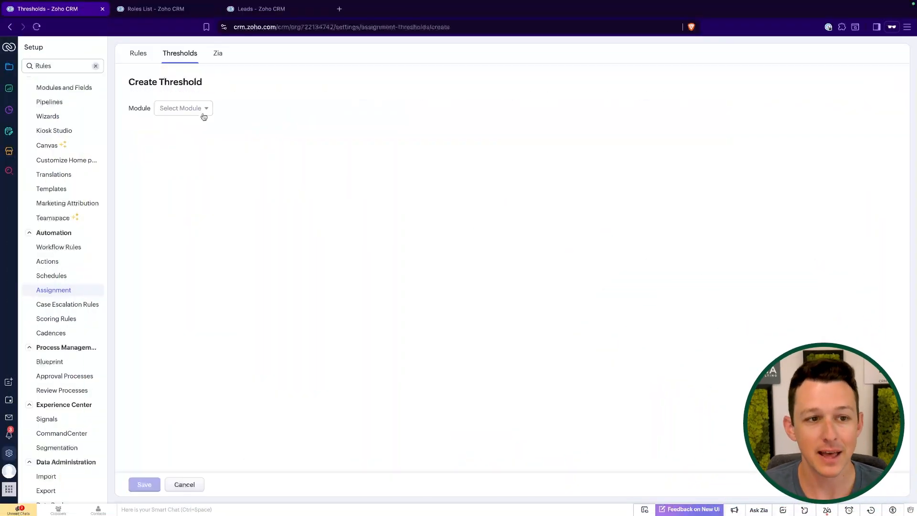
click(203, 109)
click(180, 159)
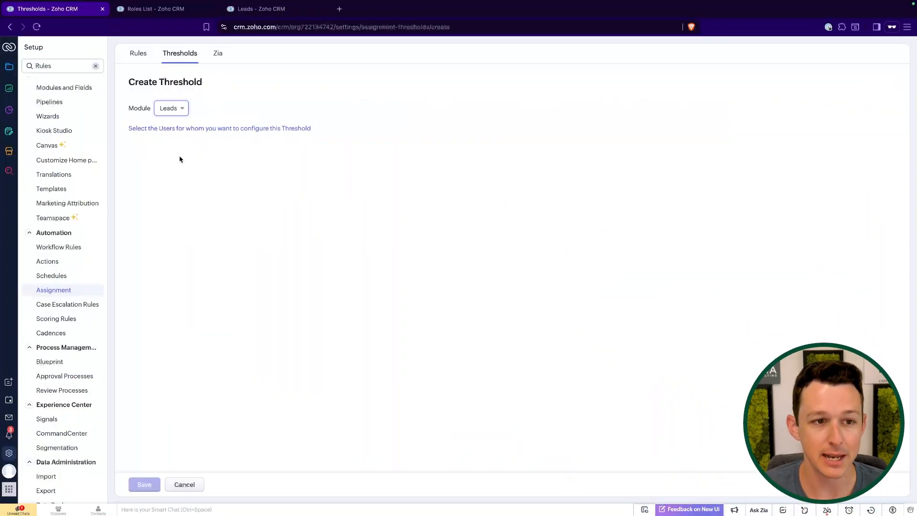
click(204, 129)
click(656, 165)
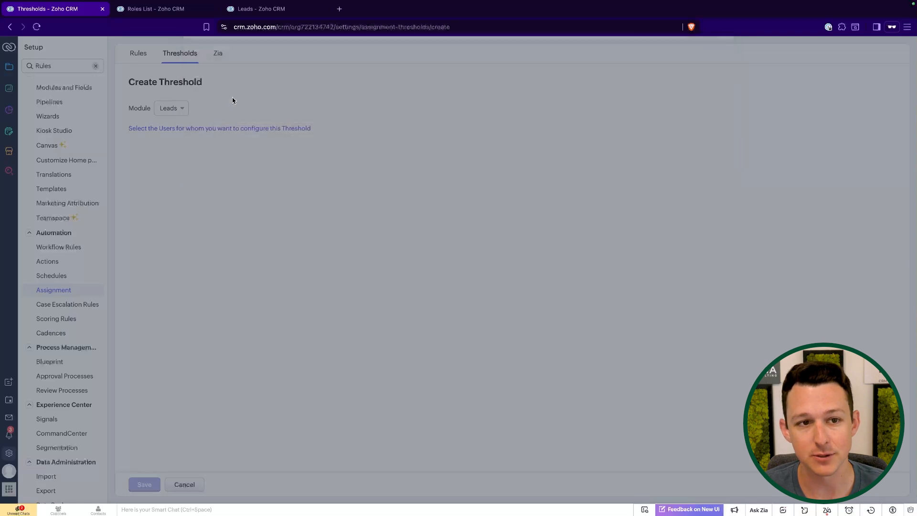
click(139, 53)
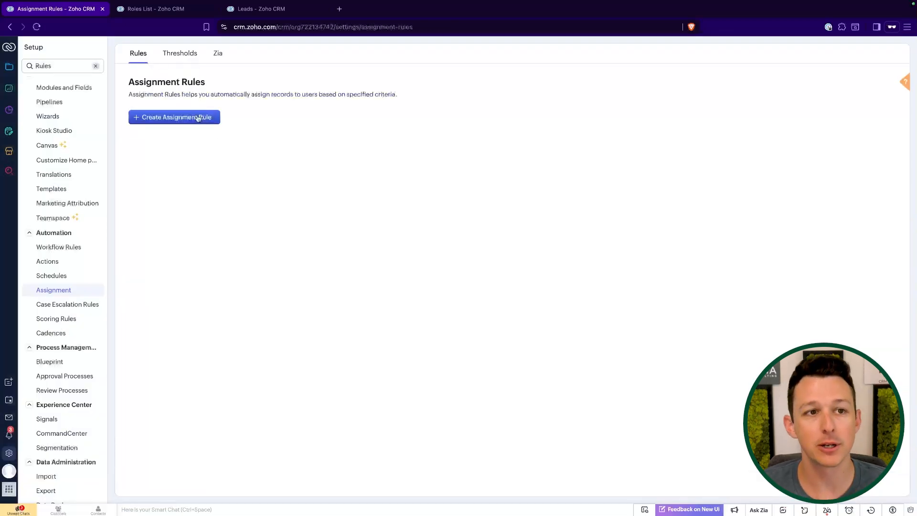
- Create a Leads-module assignment rule named 'Leads - B2C' and continue to its rule entry
drag(183, 84, 206, 86)
click(206, 89)
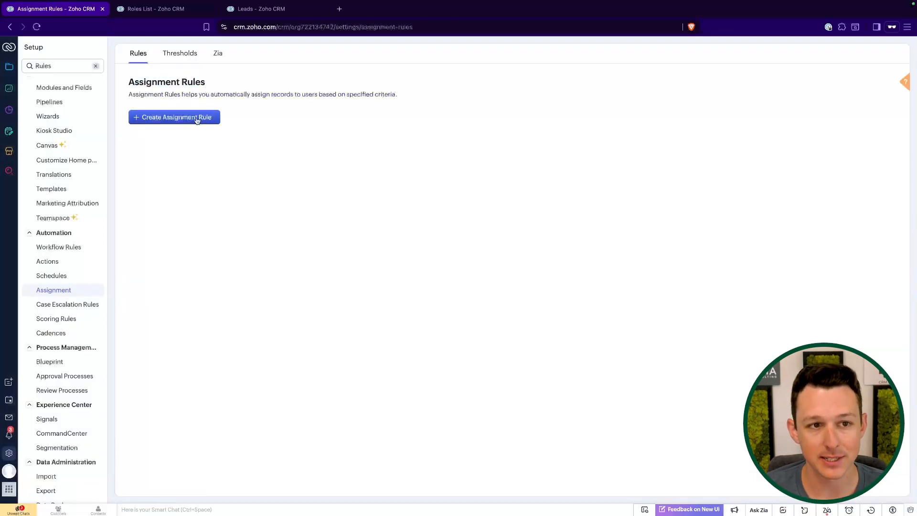
click(197, 118)
click(461, 91)
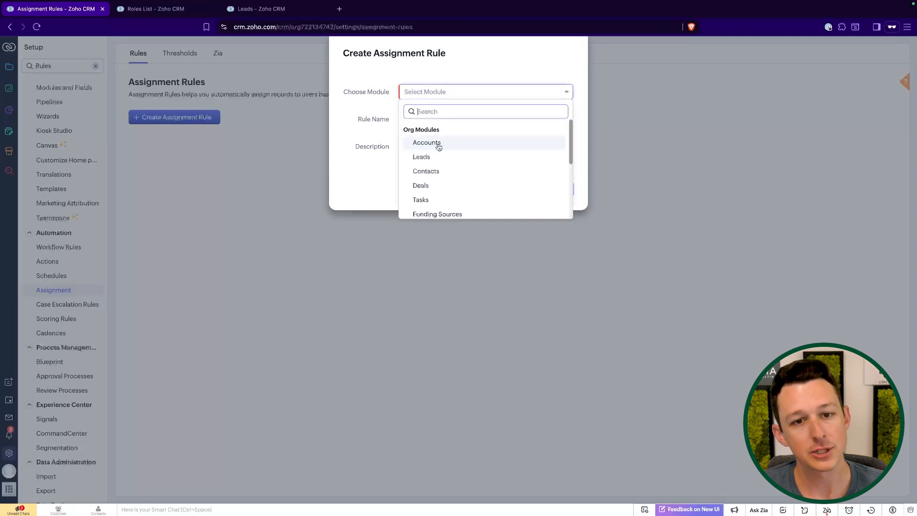
click(437, 155)
click(437, 122)
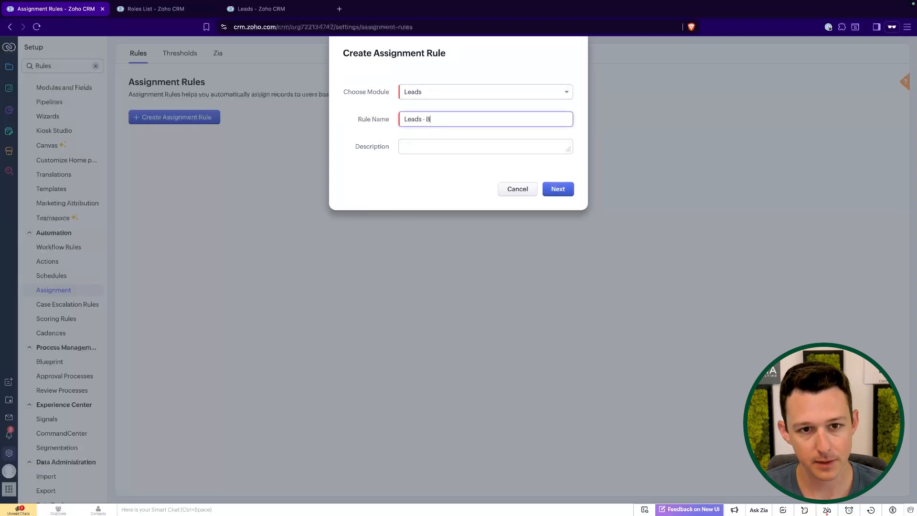
click(517, 170)
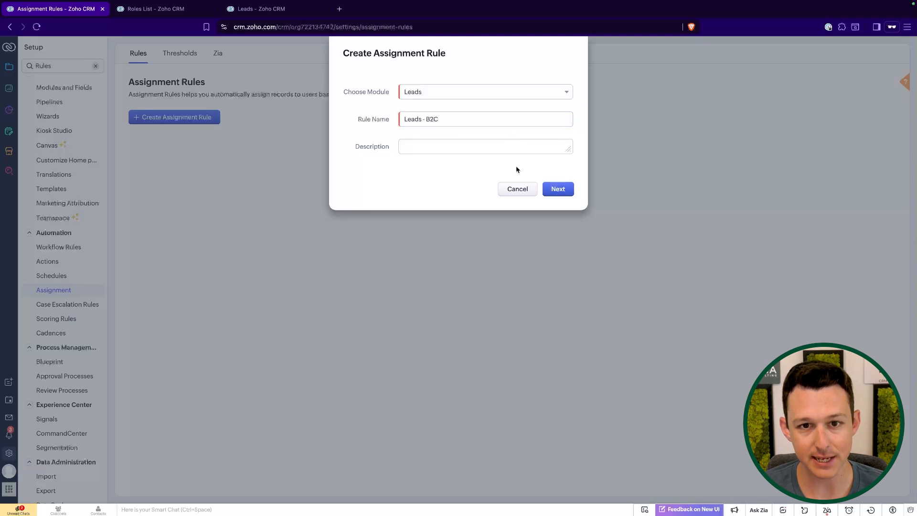
click(556, 191)
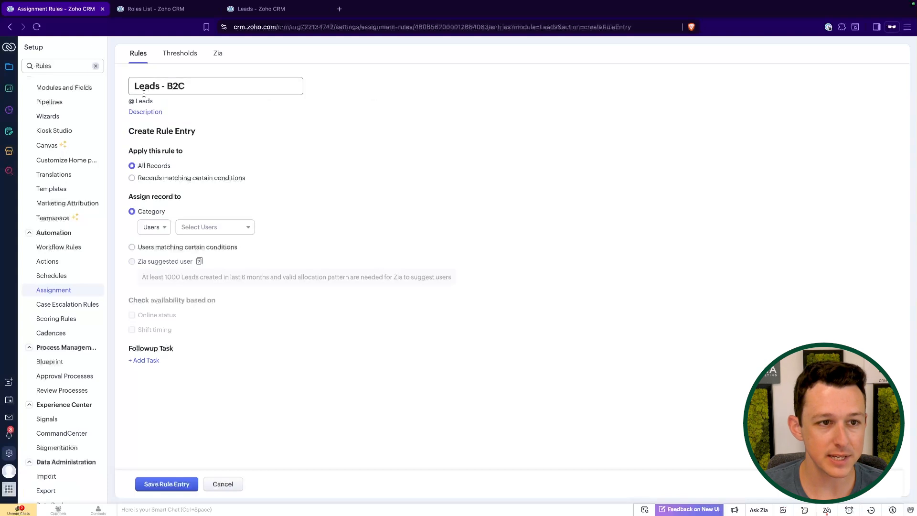
- Limit the entry to records matching a condition on Type with operator is
click(159, 87)
drag(134, 102, 162, 105)
drag(128, 135, 253, 181)
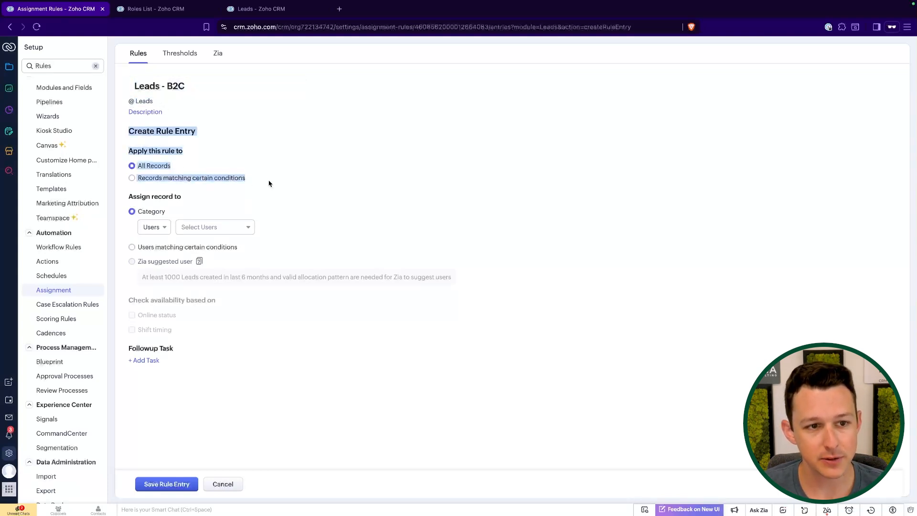
click(222, 180)
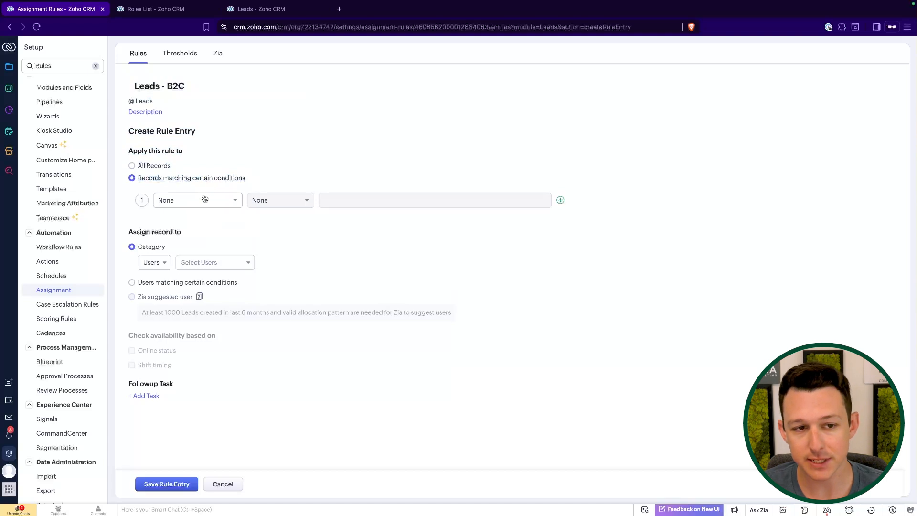
click(203, 200)
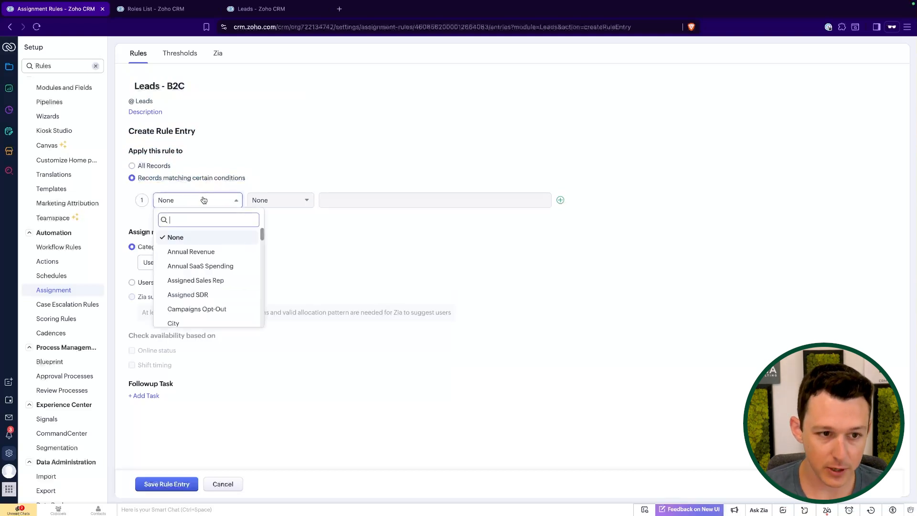
text(type)
click(193, 253)
click(308, 202)
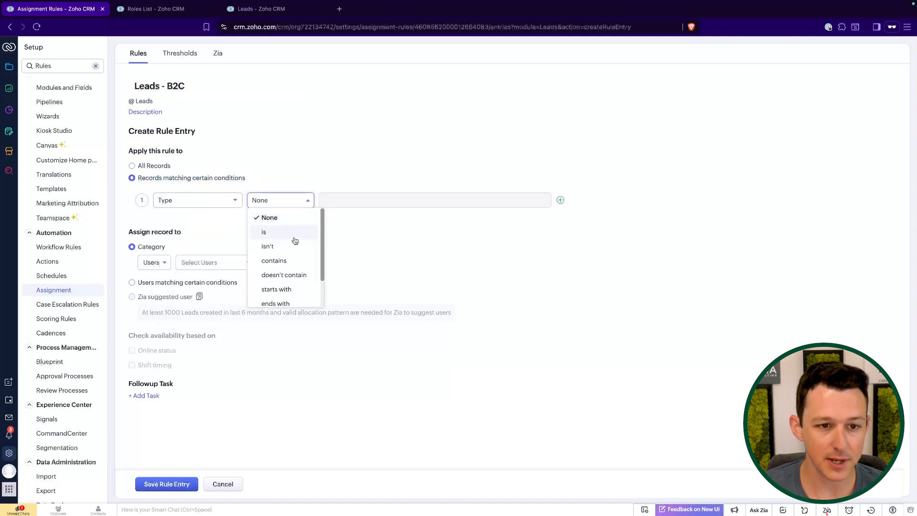
click(293, 233)
- Compare Type against a fixed value and leave only B2C selected
click(349, 200)
click(351, 214)
click(403, 201)
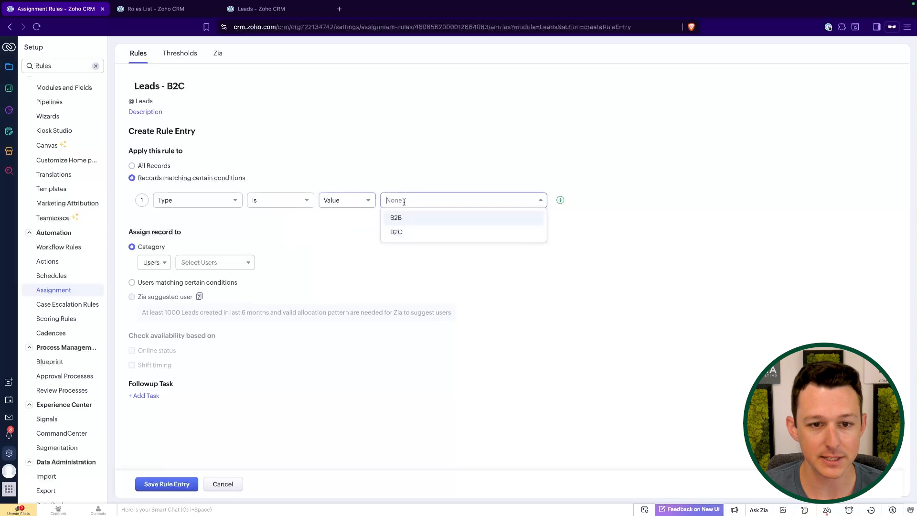
click(406, 218)
click(409, 218)
click(403, 200)
click(426, 158)
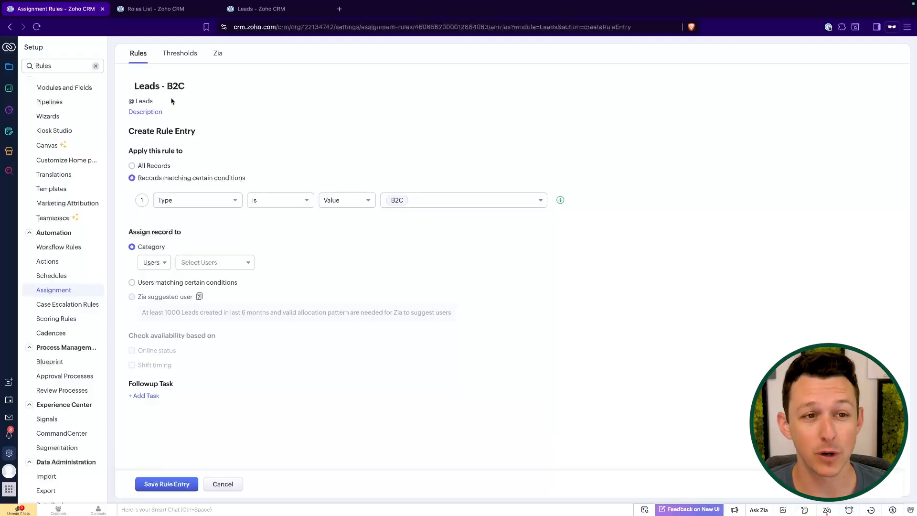
- Assign the entry's leads by role to B2C Sales User
click(172, 86)
drag(161, 86, 255, 86)
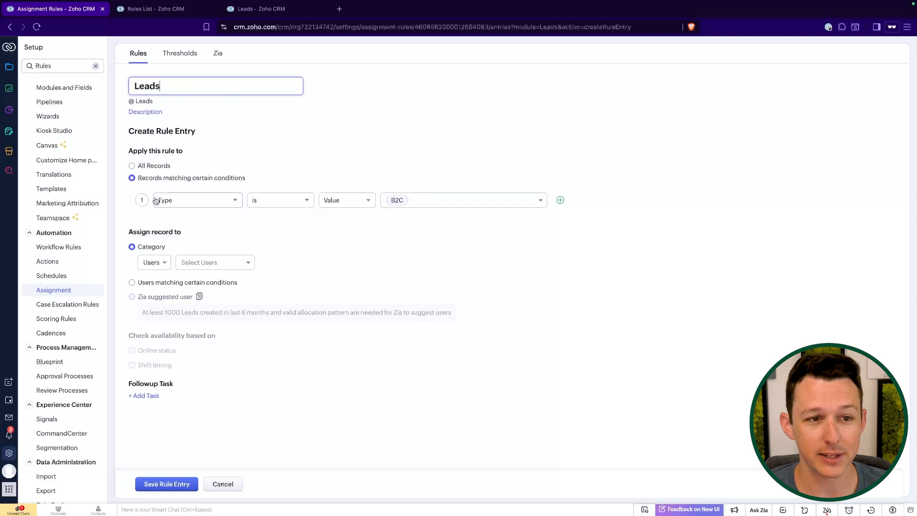
click(154, 166)
click(153, 227)
click(158, 258)
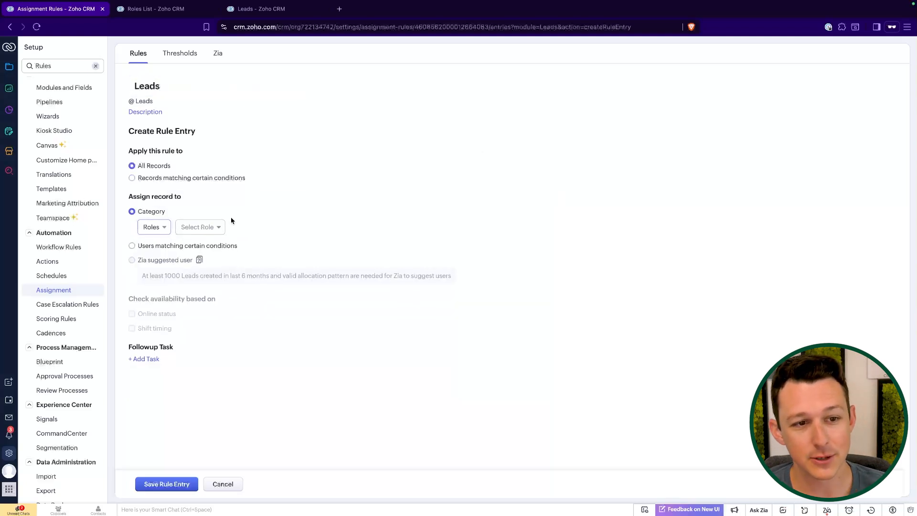
click(218, 228)
click(224, 301)
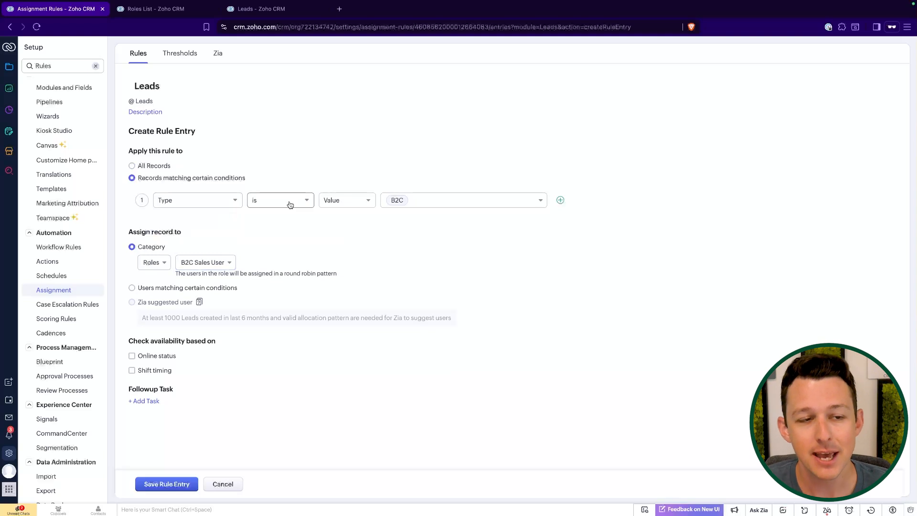
- Rename the rule entry to 'Leads - B2C', keeping Roles as the assignment category
click(195, 87)
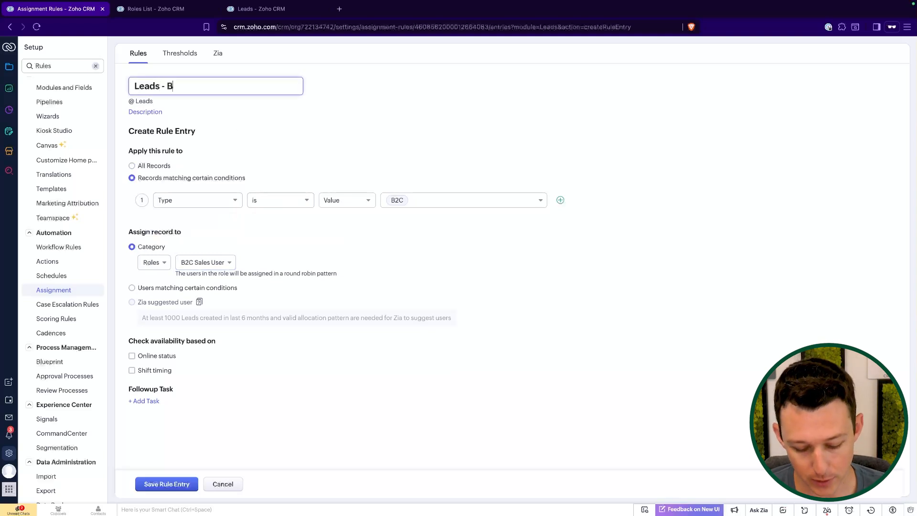
click(341, 118)
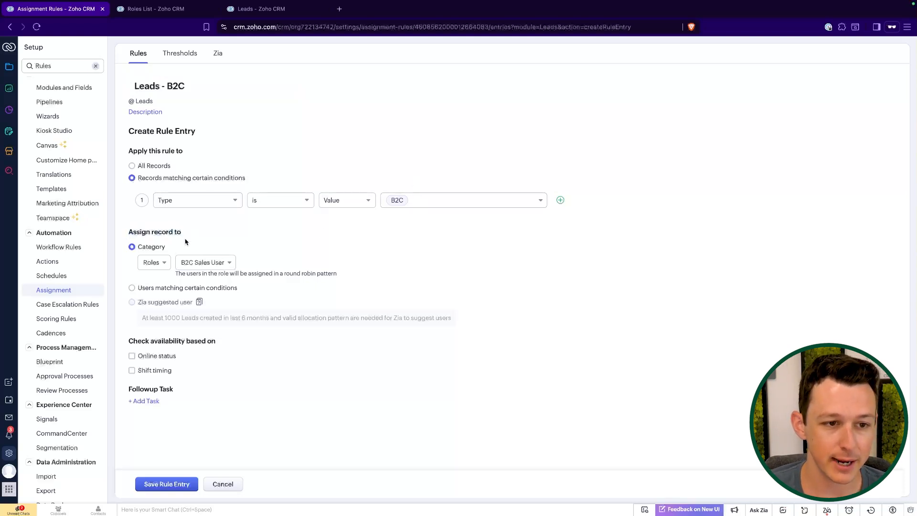
click(158, 263)
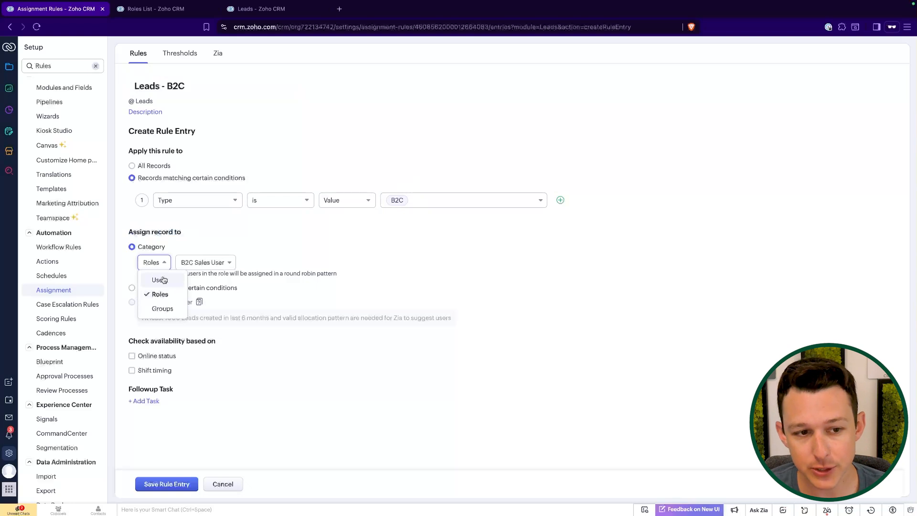
click(301, 266)
click(150, 264)
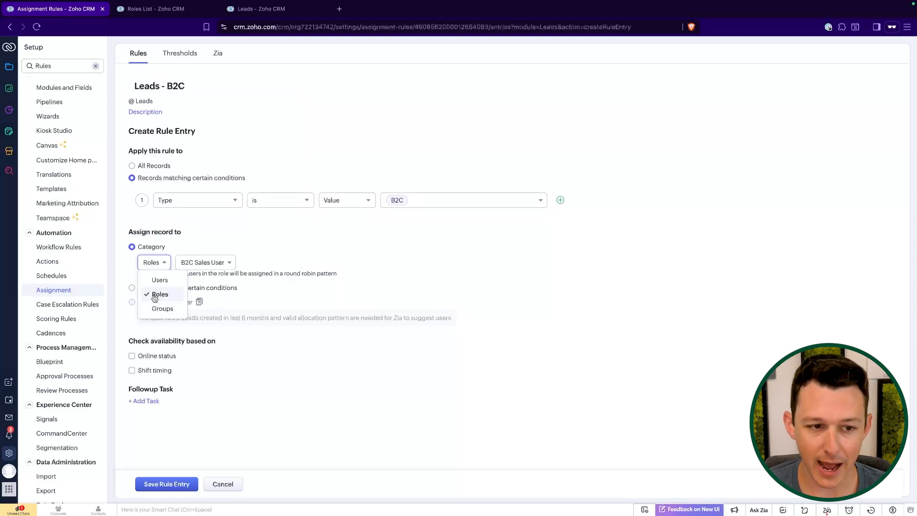
click(285, 268)
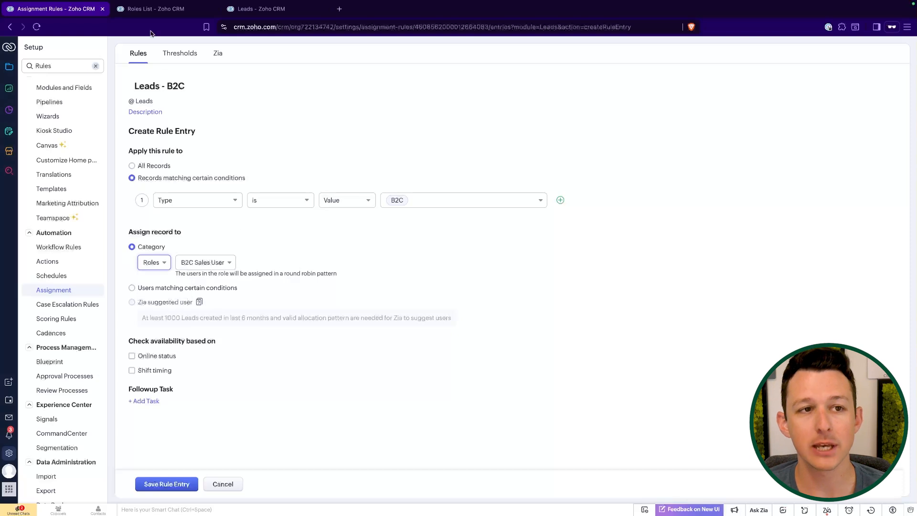
click(151, 14)
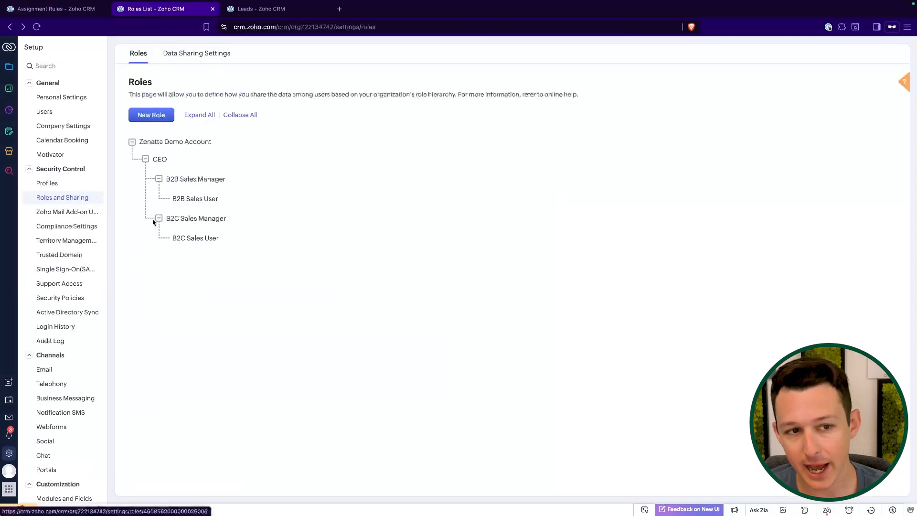
mouse_move(176, 167)
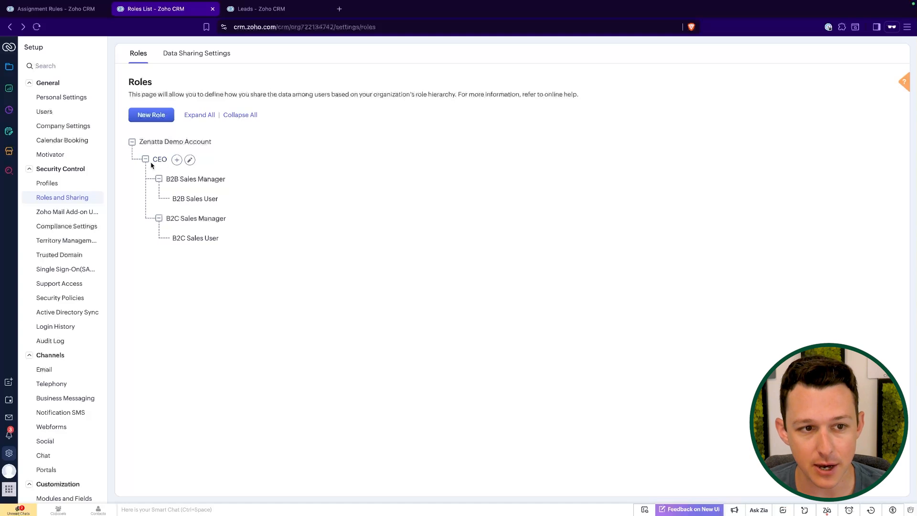
drag(151, 165, 168, 181)
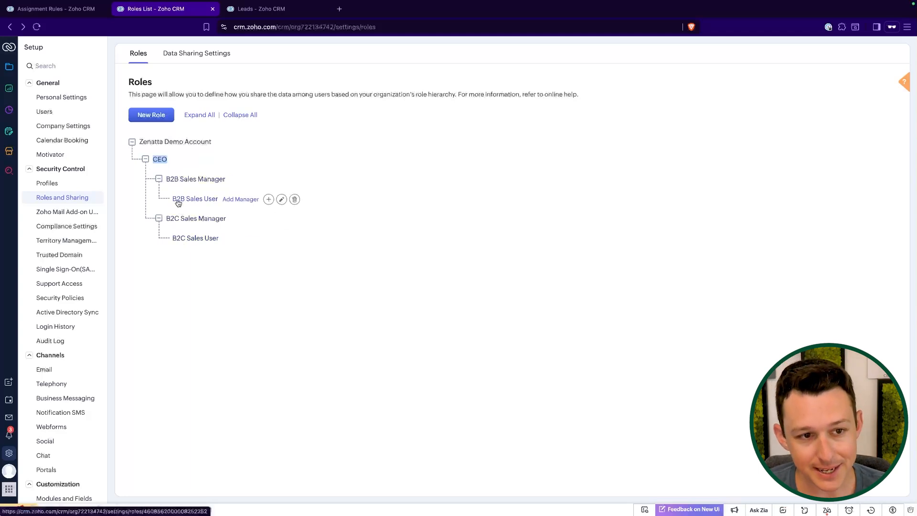
drag(171, 203, 219, 199)
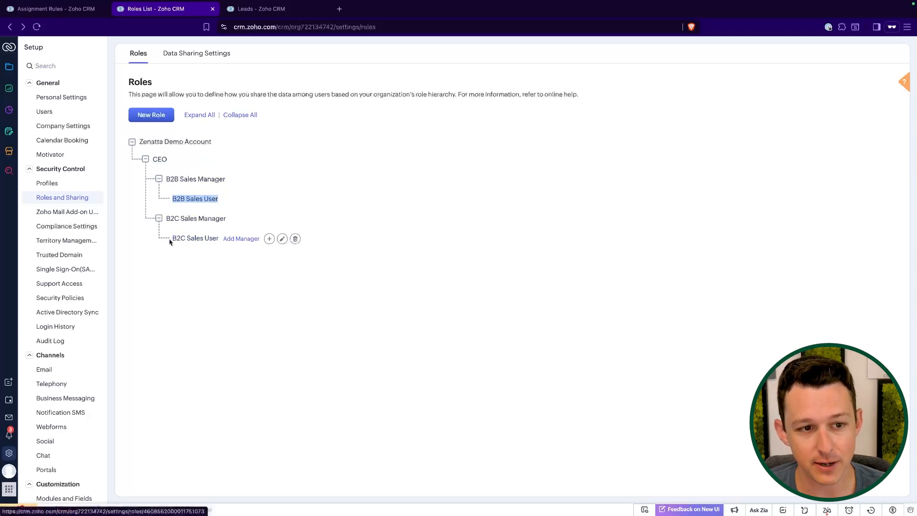
drag(172, 241, 215, 239)
click(323, 142)
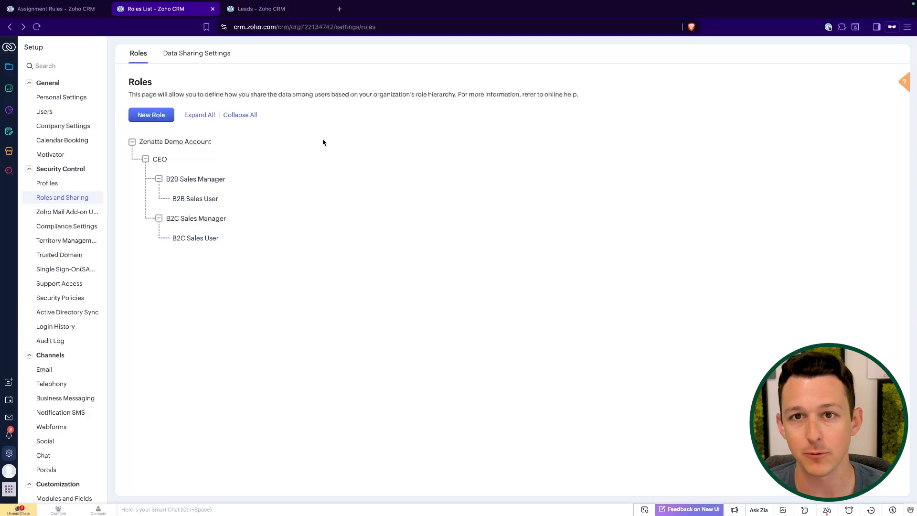
click(63, 11)
click(154, 262)
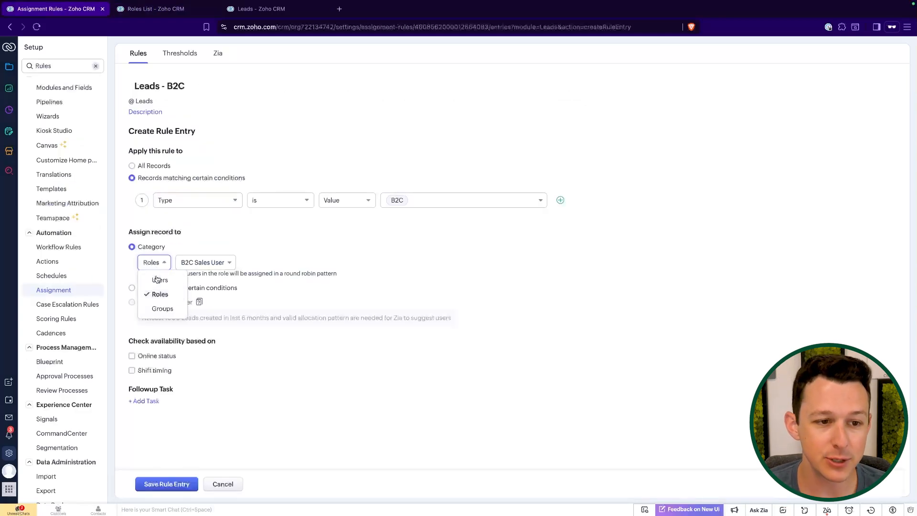
click(159, 279)
click(204, 268)
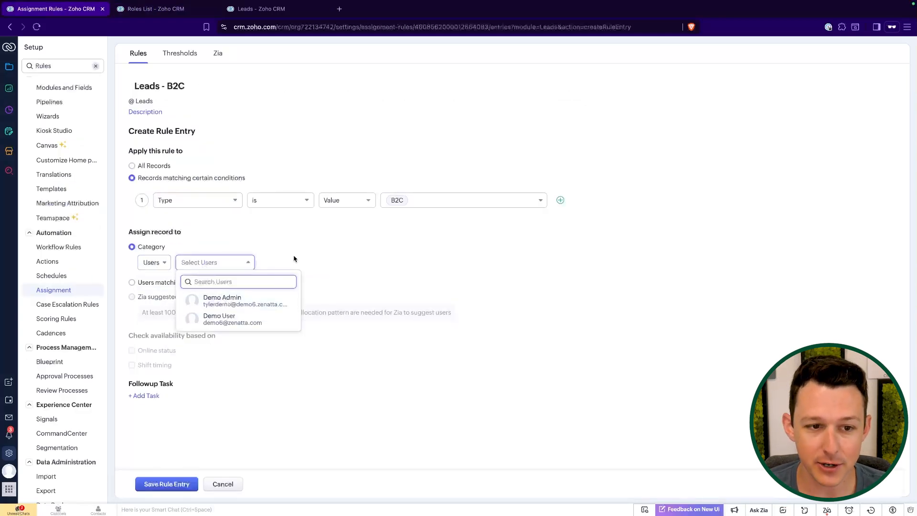
click(216, 262)
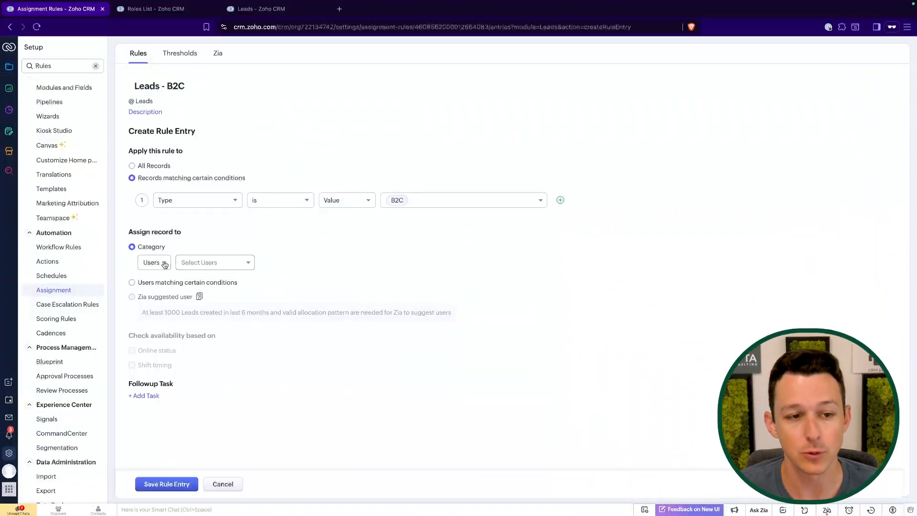
click(158, 263)
click(162, 293)
click(208, 266)
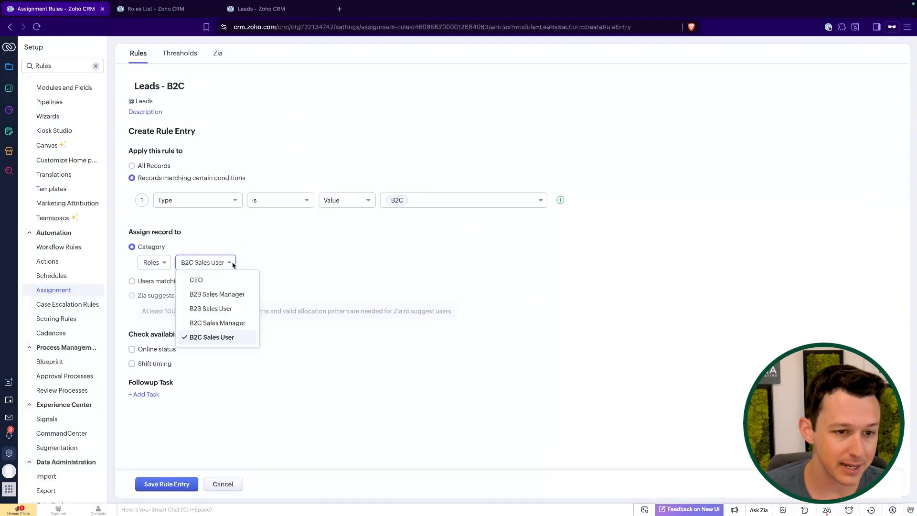
click(260, 257)
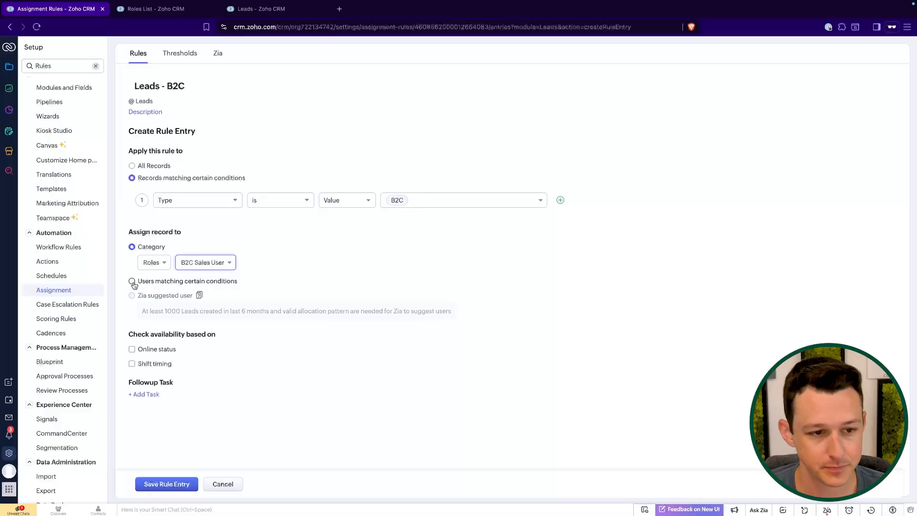
- Try assigning to users matching conditions, browsing the user field list without choosing one
click(133, 284)
click(183, 281)
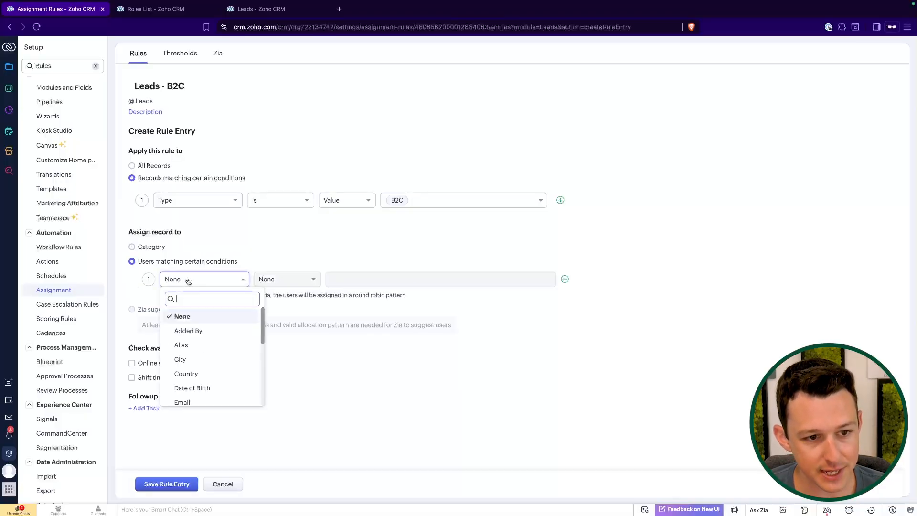
scroll(200, 344, down, 4)
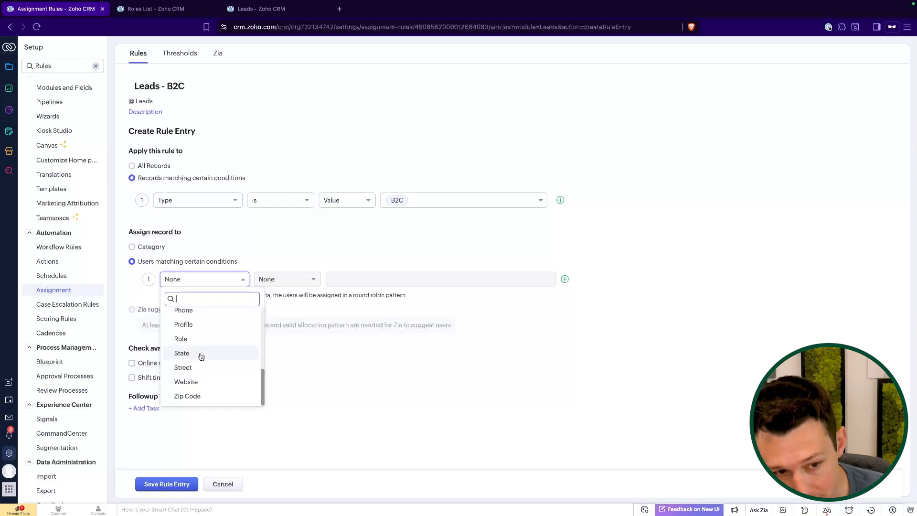
scroll(201, 368, up, 1)
scroll(205, 383, up, 4)
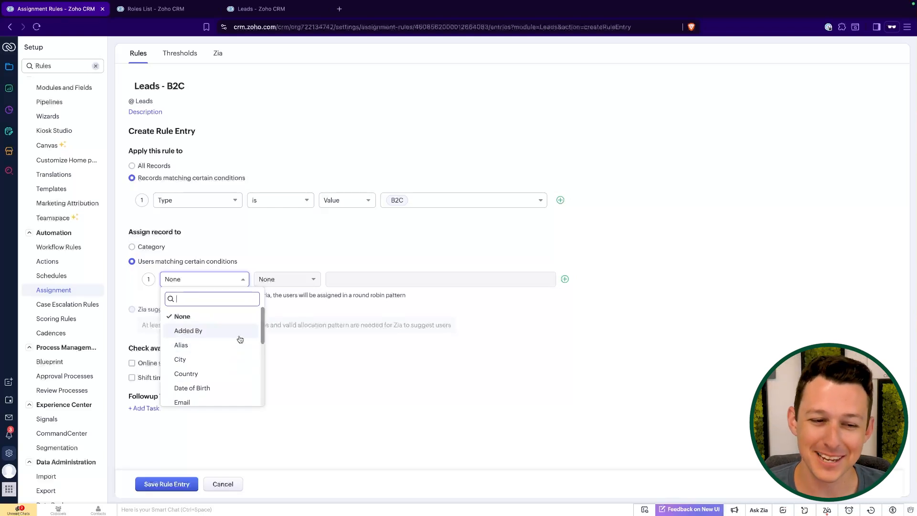
scroll(236, 337, down, 4)
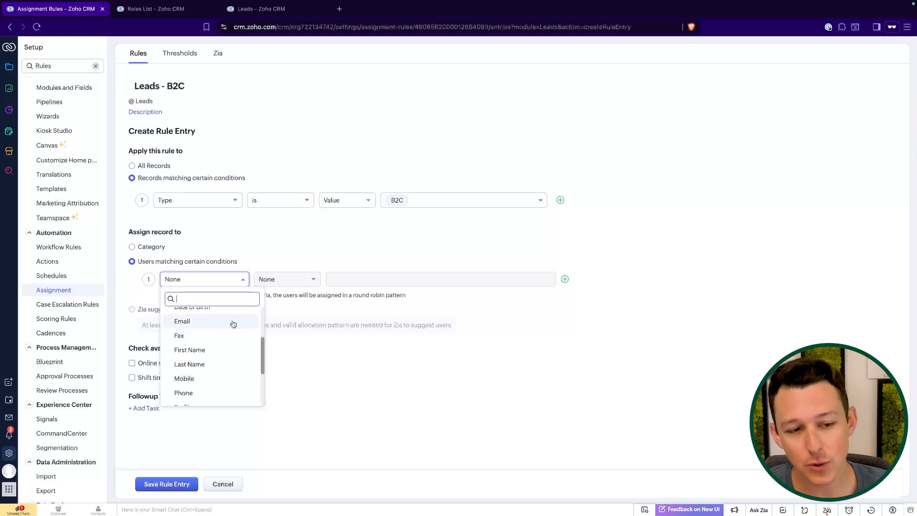
click(141, 315)
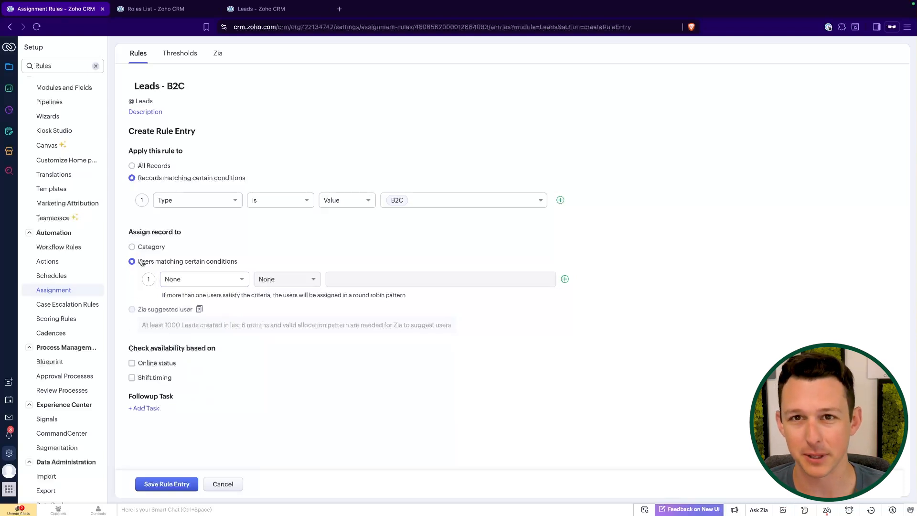
drag(131, 319, 392, 347)
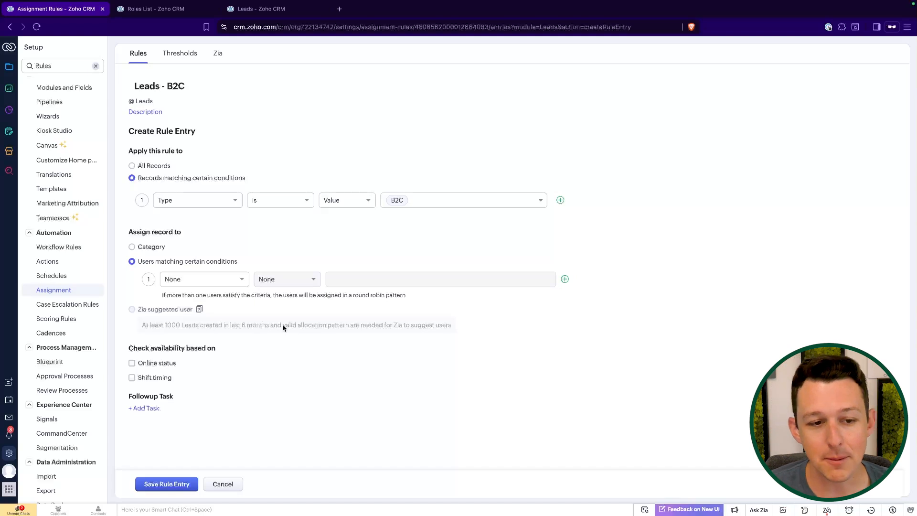
- Switch back to category assignment and choose the B2C Sales User role
click(132, 247)
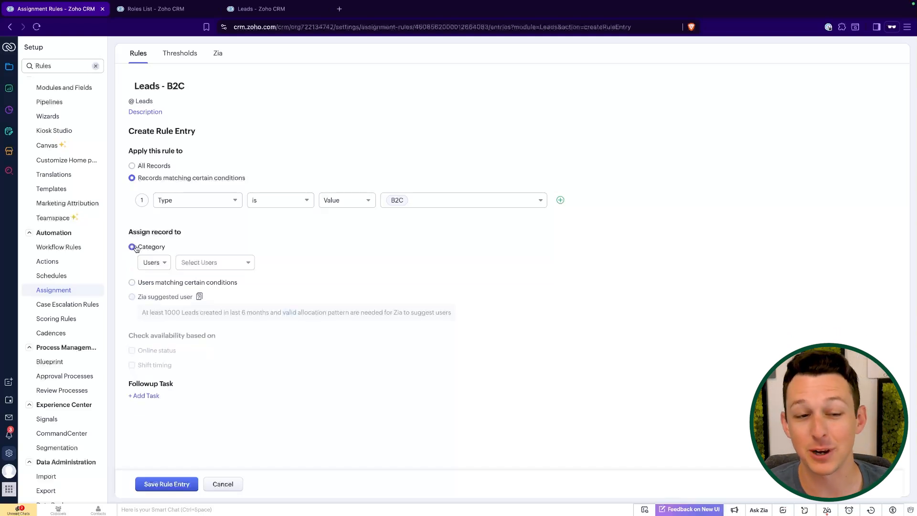
click(154, 262)
click(159, 293)
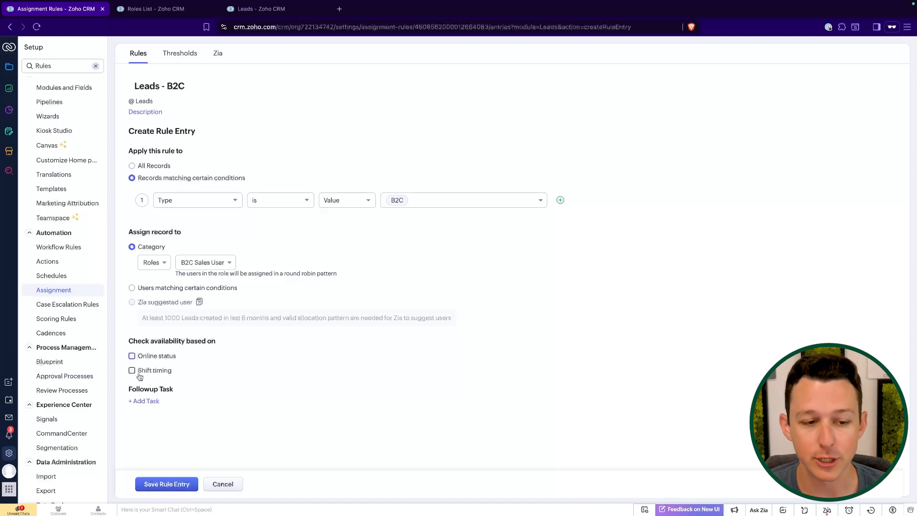
- Create the task 'New B2C Lead - Follow Up', due 2 days after trigger, and associate it
click(138, 401)
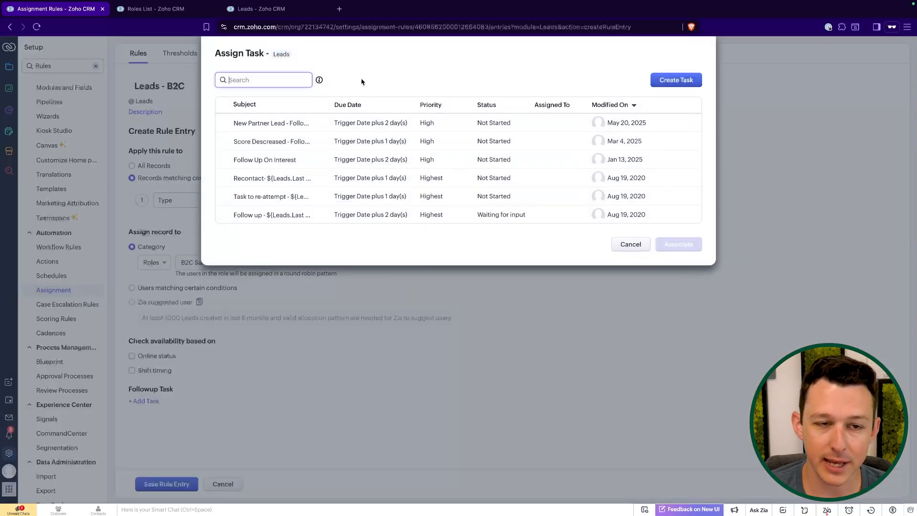
click(676, 80)
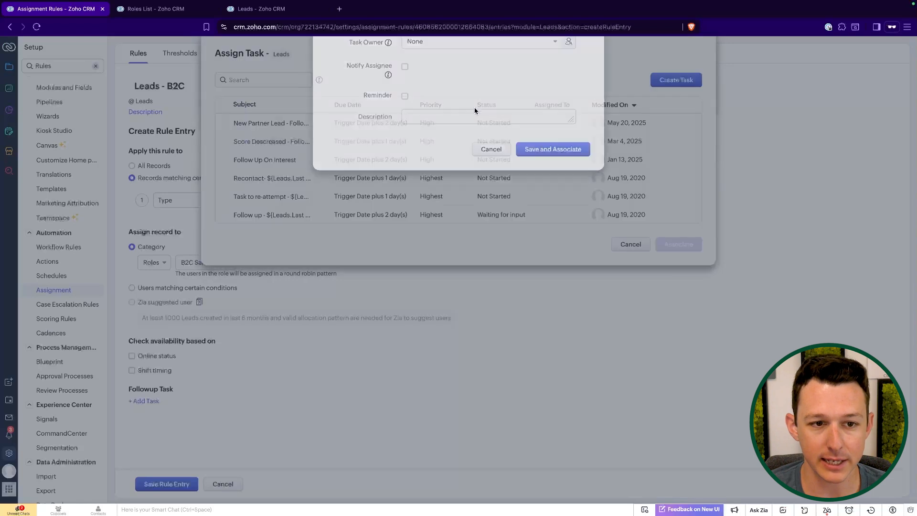
text(New B2C Lead)
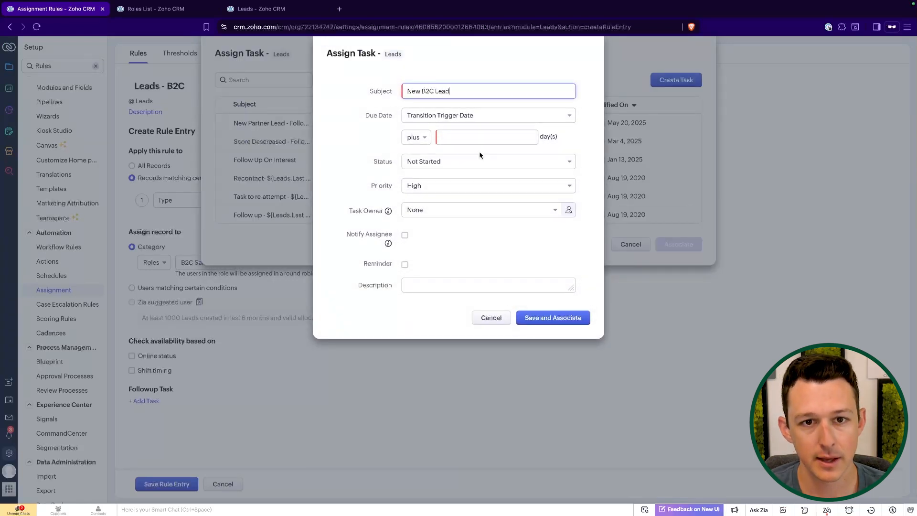
click(484, 139)
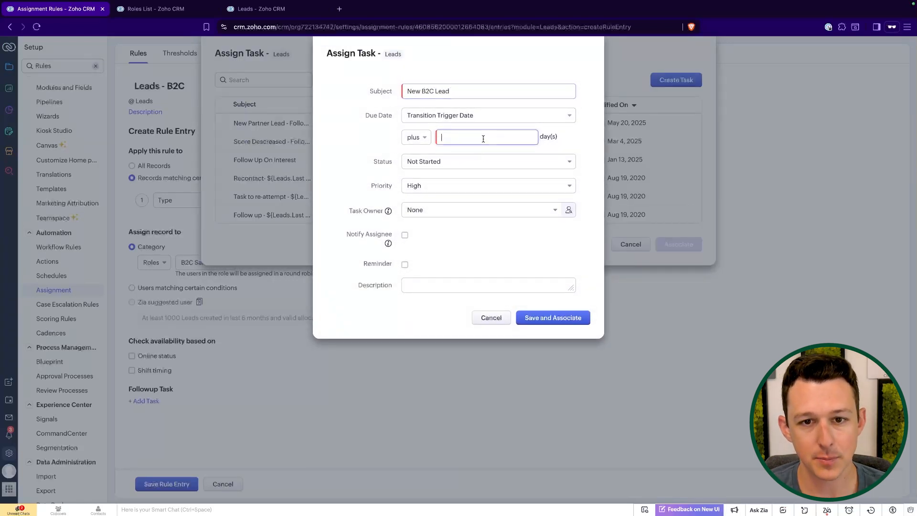
click(480, 59)
click(461, 95)
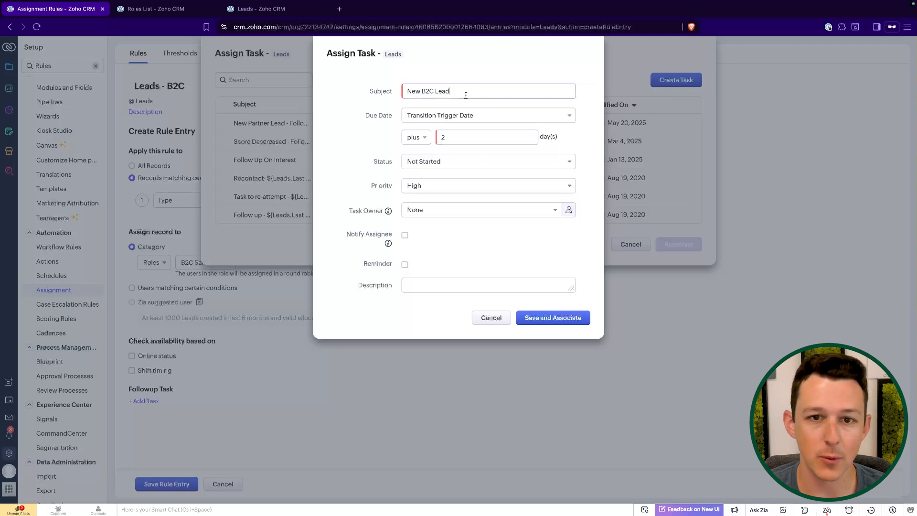
text(- Follow Up)
click(478, 64)
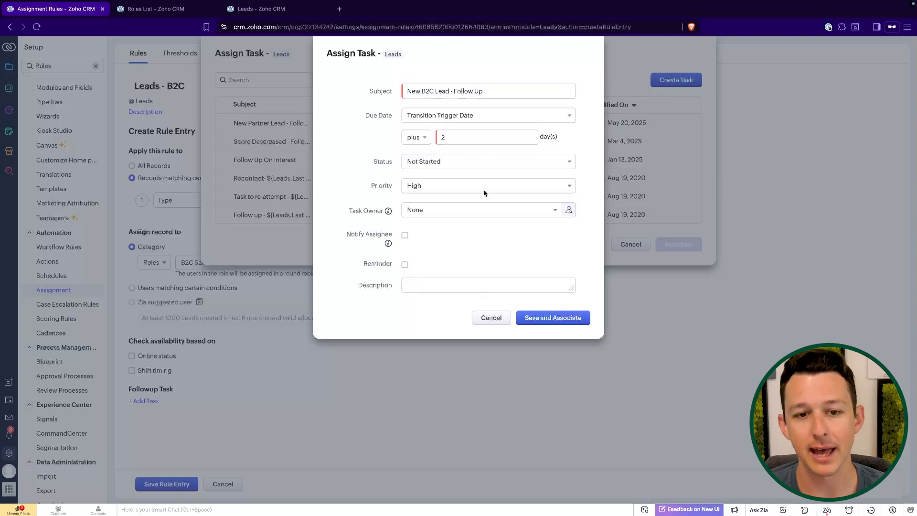
click(553, 319)
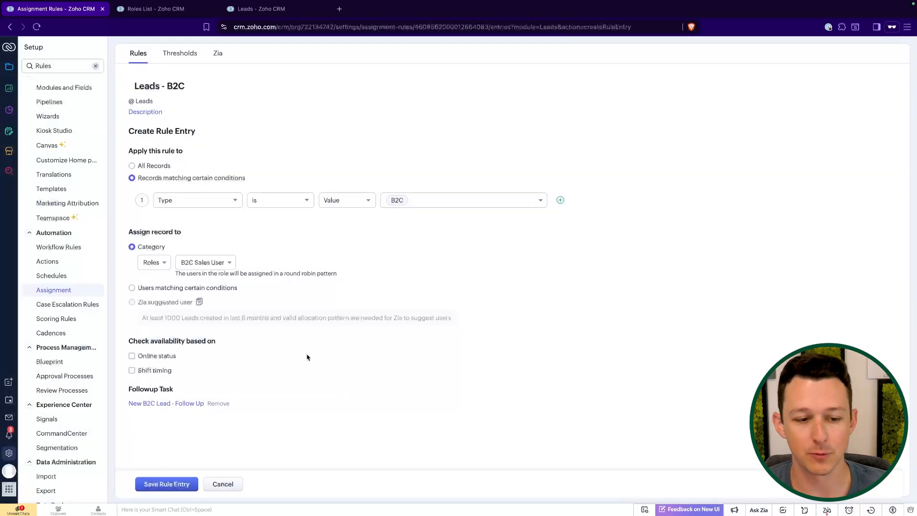
- Save the B2C rule entry and shorten the rule title to 'Leads'
click(181, 483)
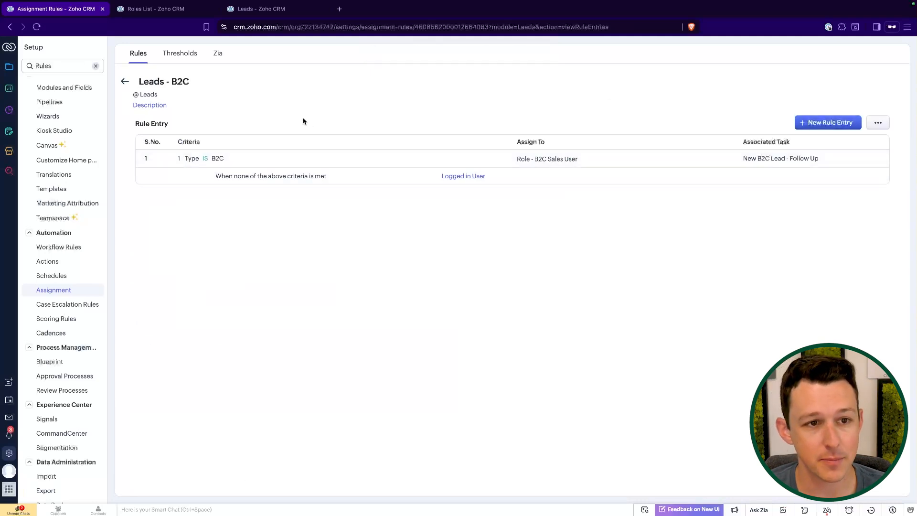
click(182, 82)
drag(191, 83, 166, 82)
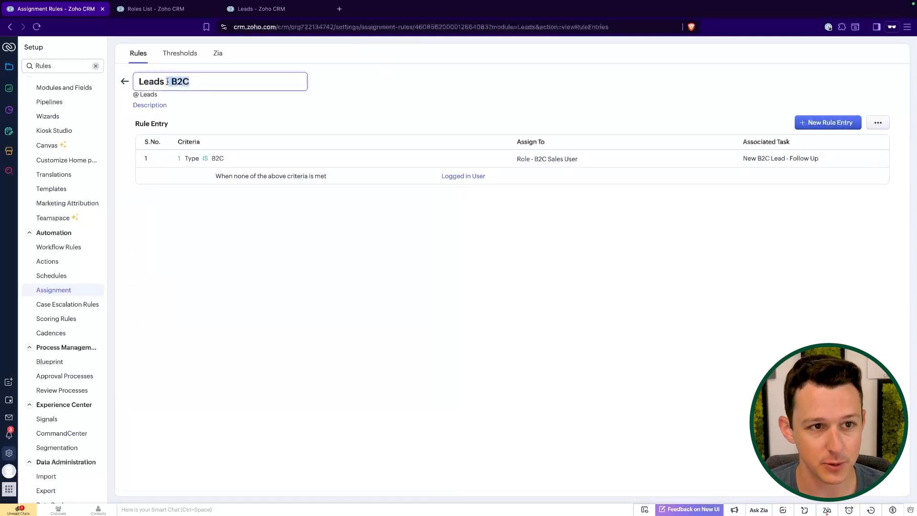
key(BackSpace)
click(215, 99)
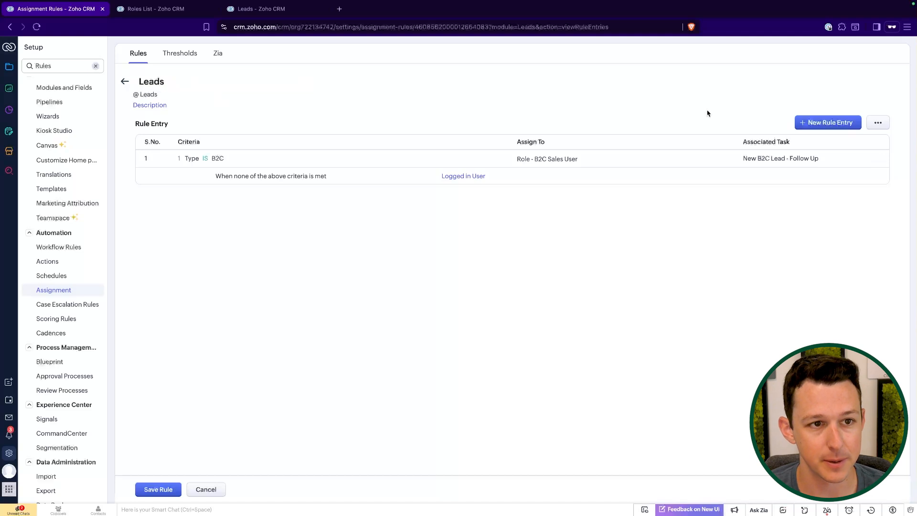
- Start a new rule entry for records matching the condition Type is B2B
click(840, 123)
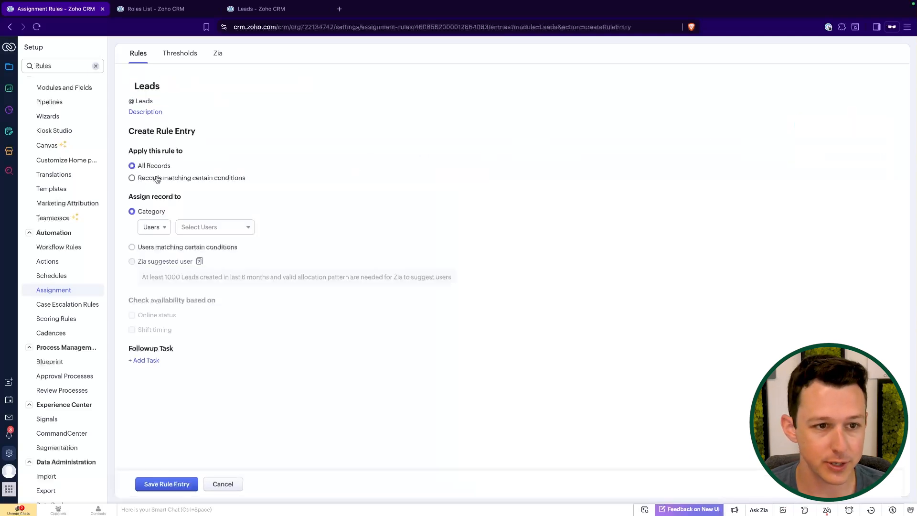
click(155, 179)
click(226, 199)
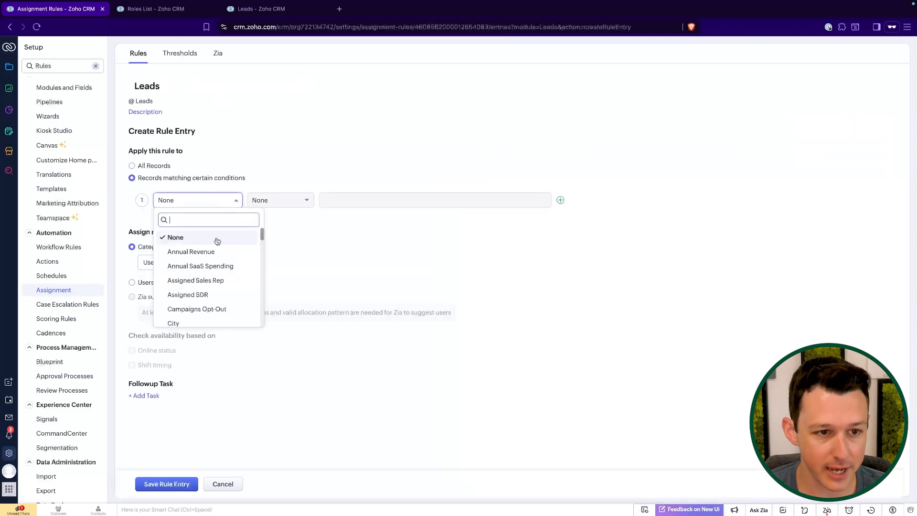
text(type)
click(203, 250)
click(287, 200)
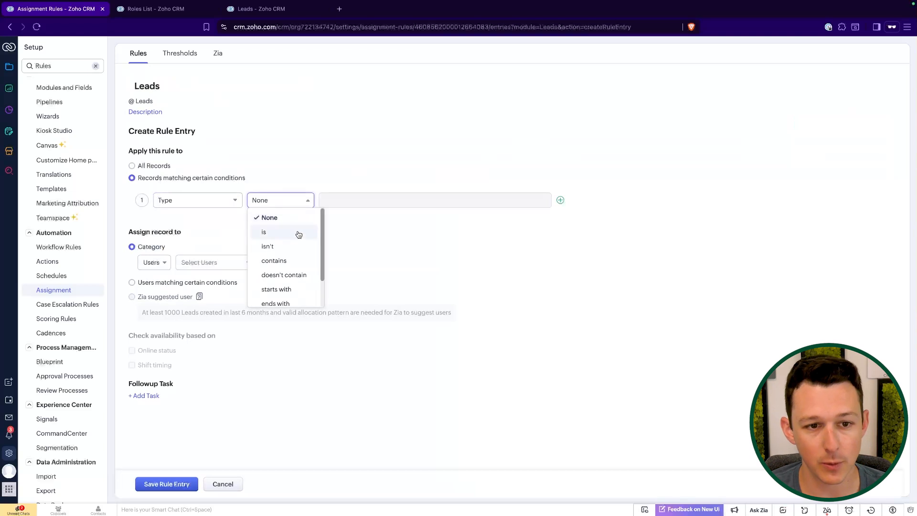
click(298, 235)
click(397, 197)
click(397, 219)
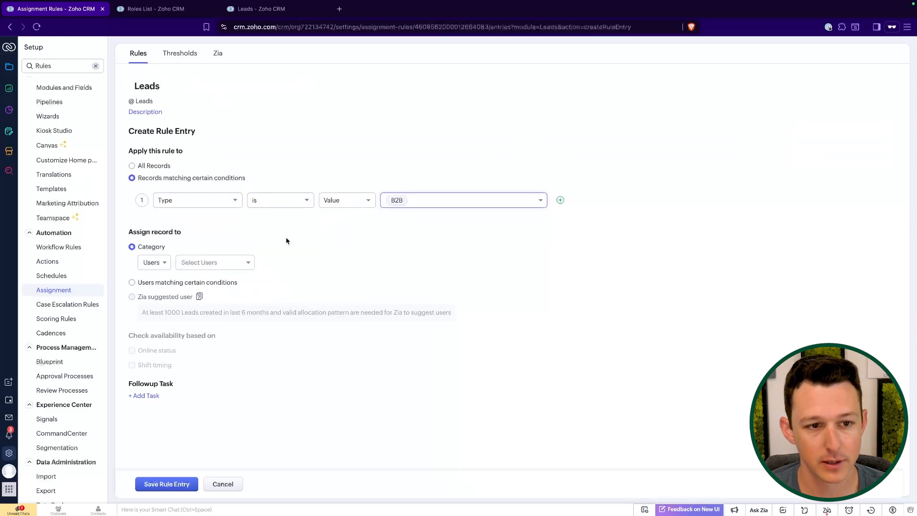
- Assign the new entry by role to the B2B Sales User role
click(156, 265)
click(164, 266)
click(164, 266)
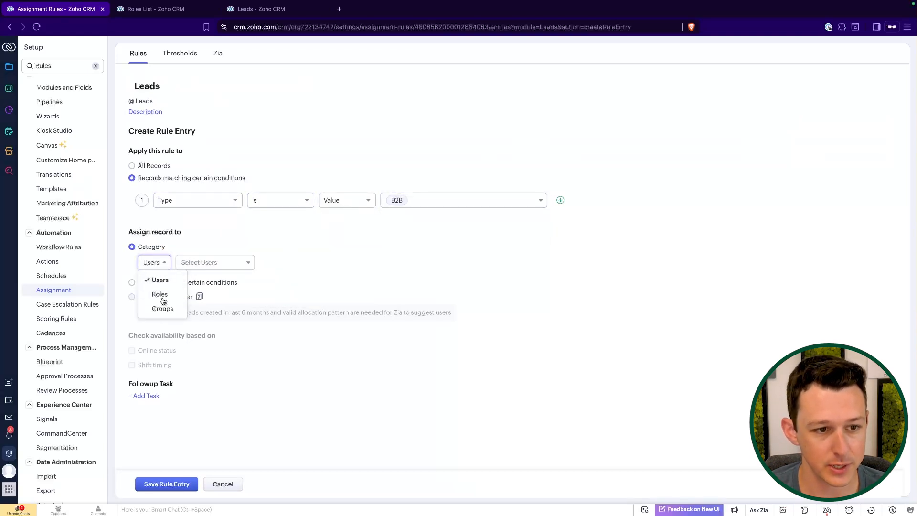
click(156, 294)
click(210, 262)
click(208, 308)
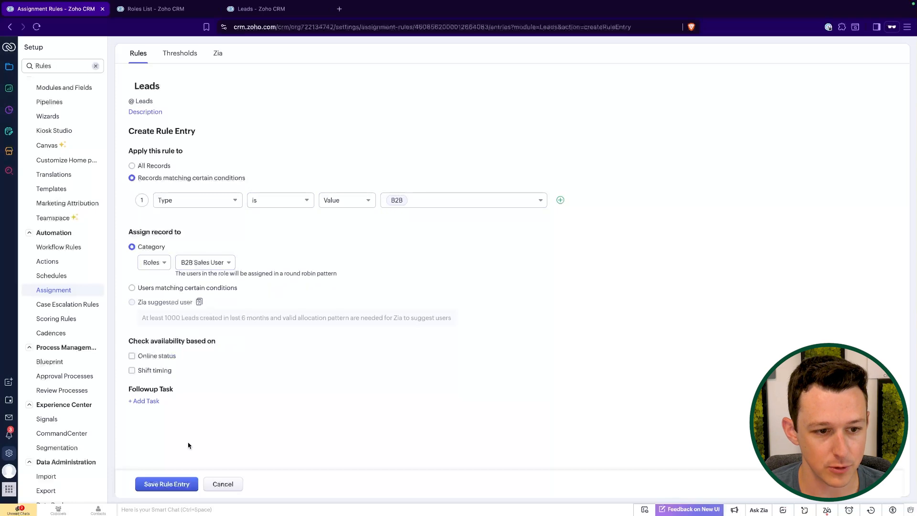
- Create and attach the 'New B2B Lead - Follow Up' task due 2 days out, then save the B2B entry
click(152, 402)
click(669, 80)
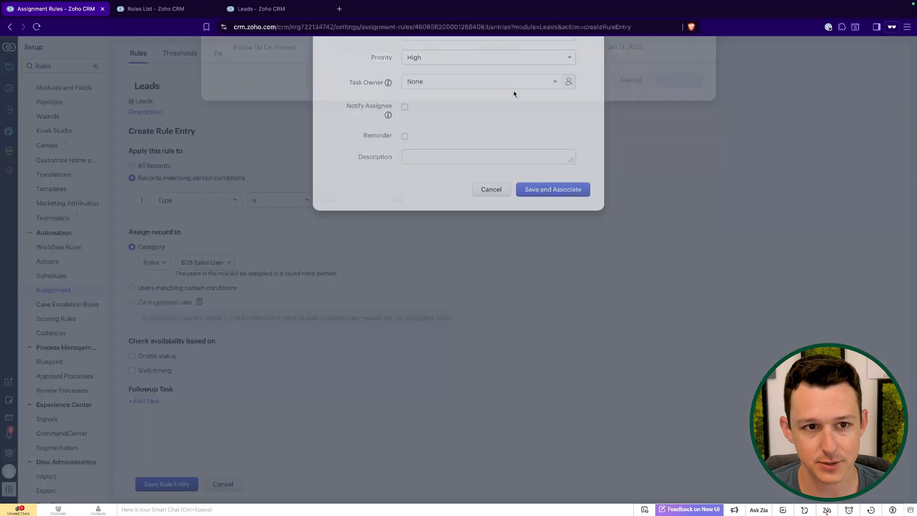
text(New B2B)
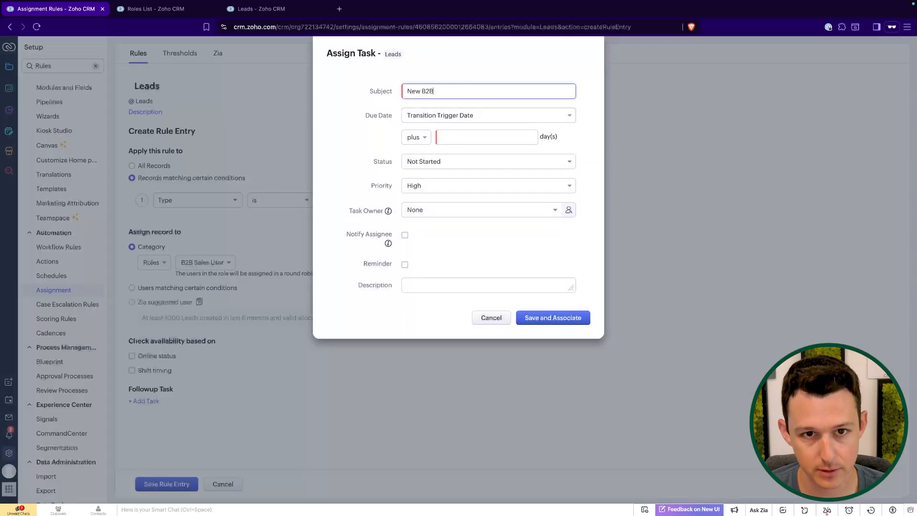
text( Lead - Follow Up)
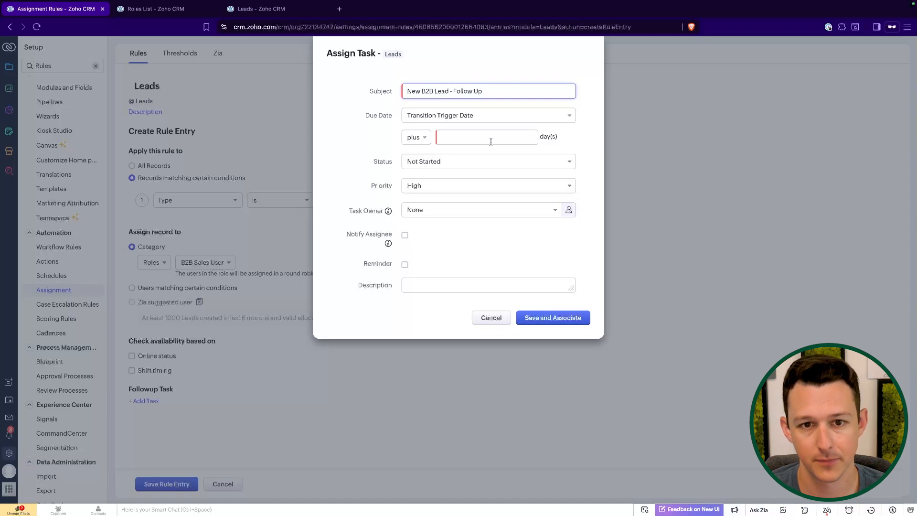
click(491, 142)
text(1)
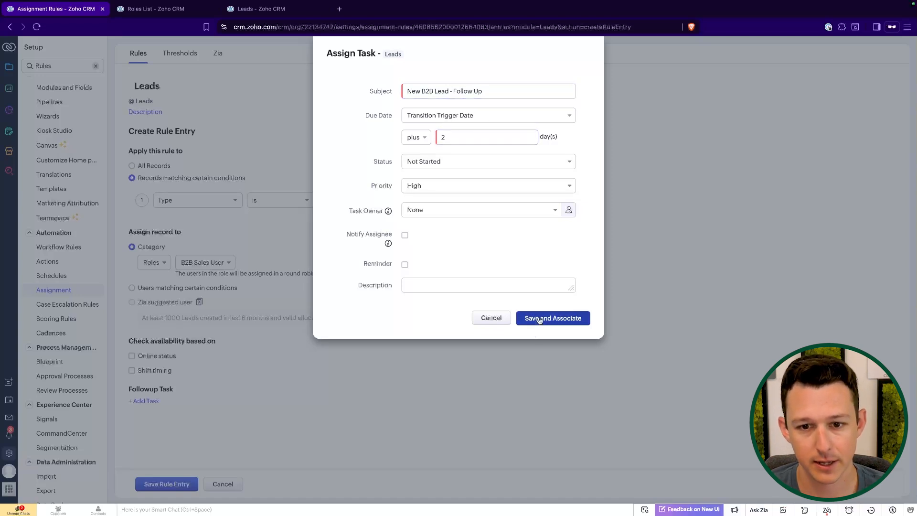
click(553, 317)
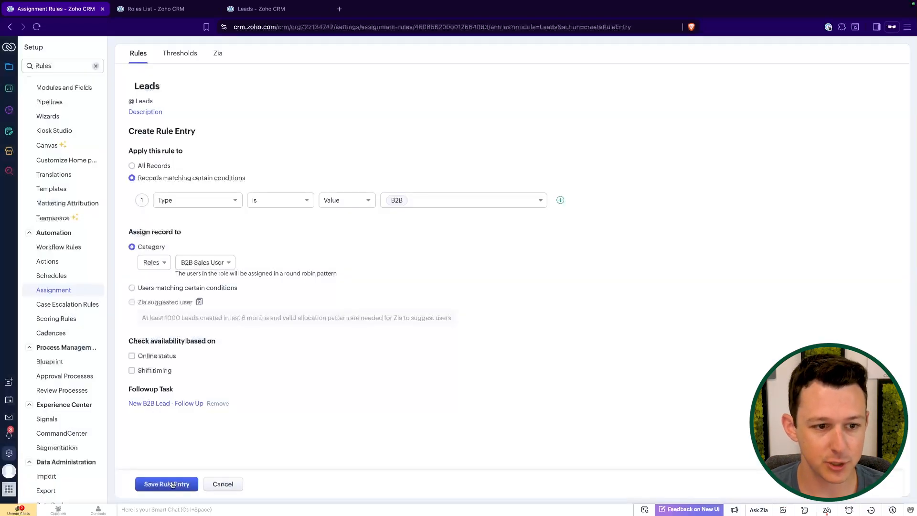
click(172, 485)
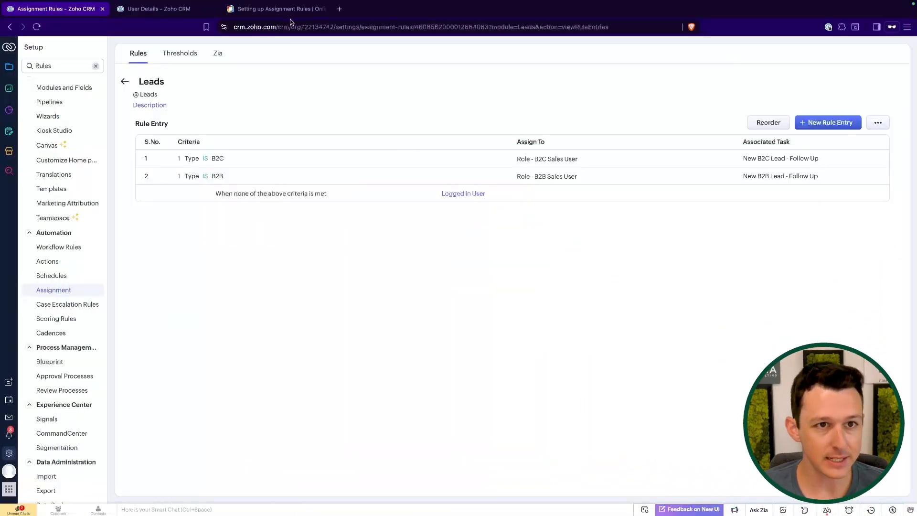
- Review the help article's note that import, Webform and API records trigger assignment rules
click(282, 9)
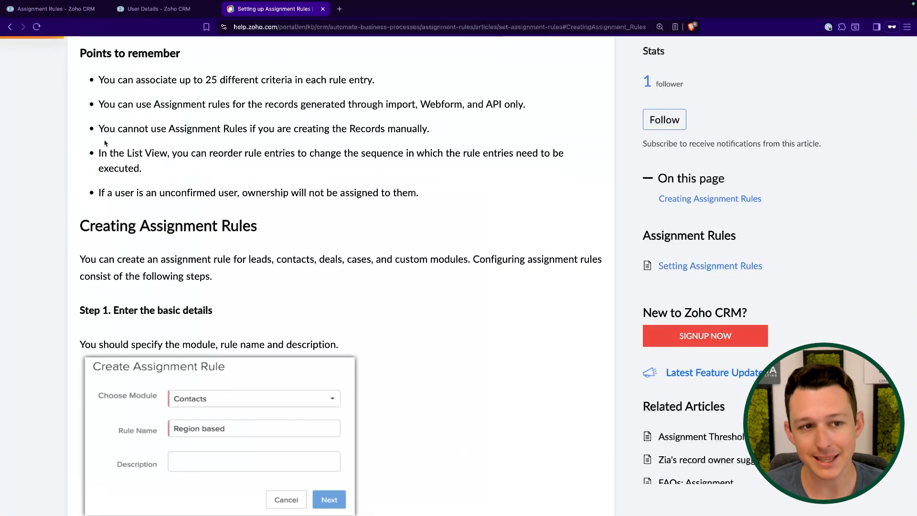
drag(168, 129, 432, 129)
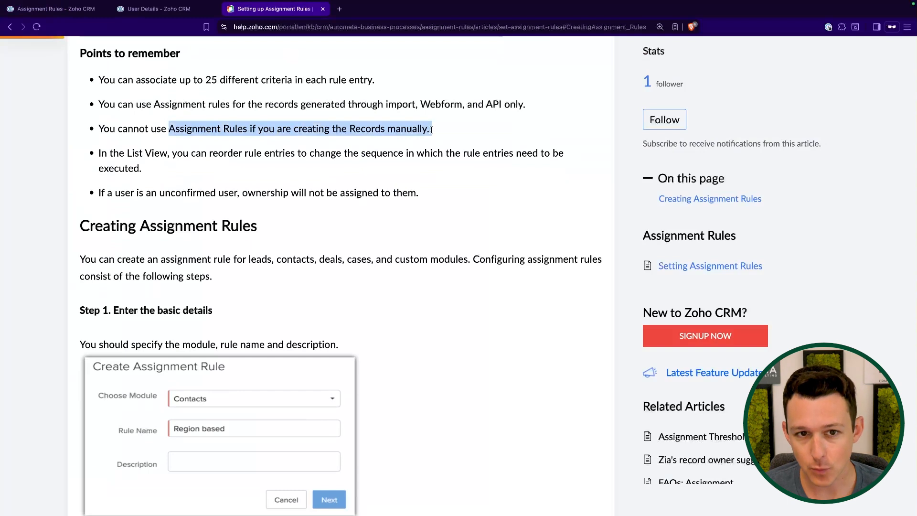
click(432, 130)
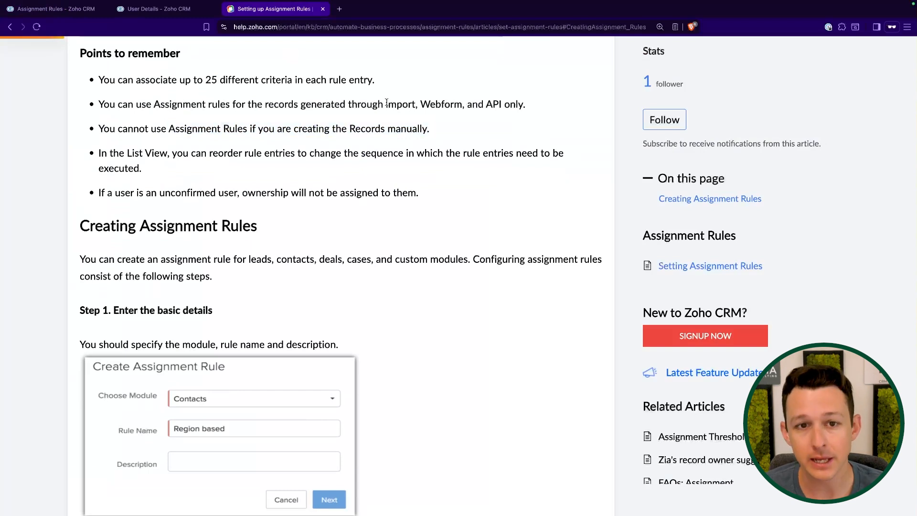
drag(386, 104, 416, 104)
click(415, 105)
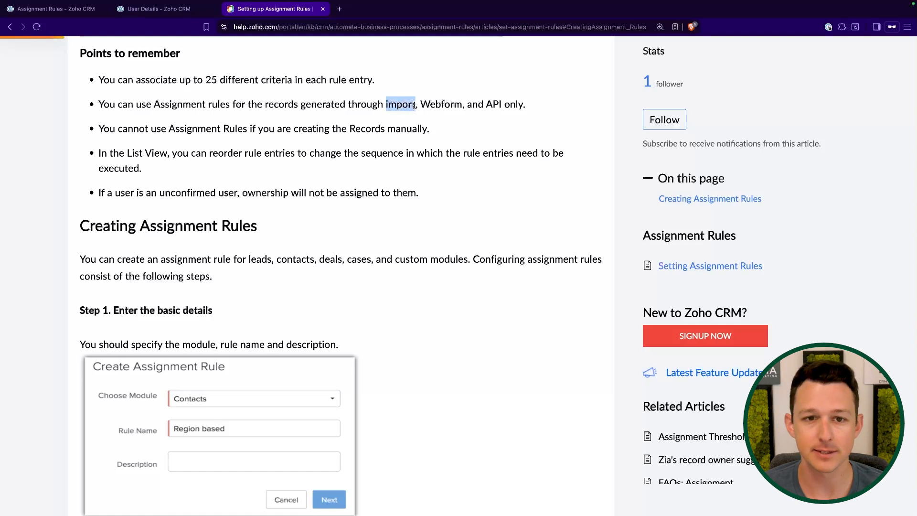
click(415, 105)
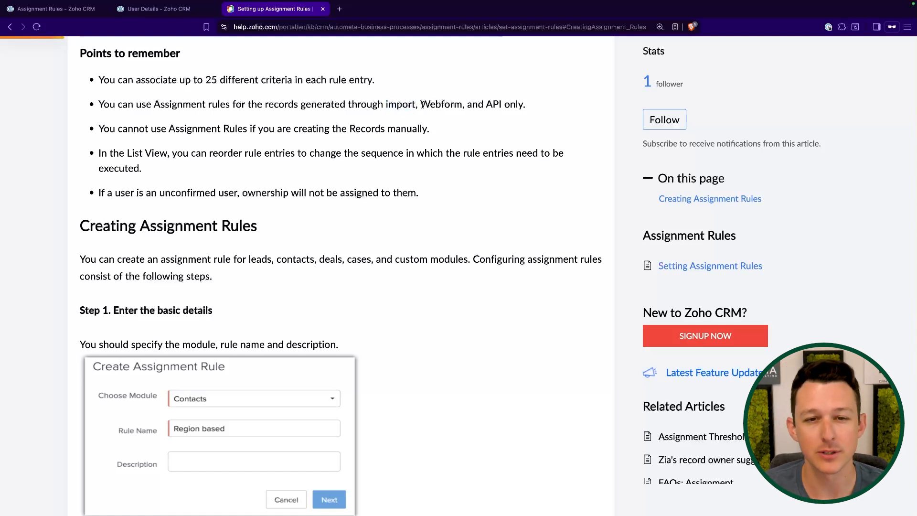
drag(420, 105, 570, 115)
click(569, 115)
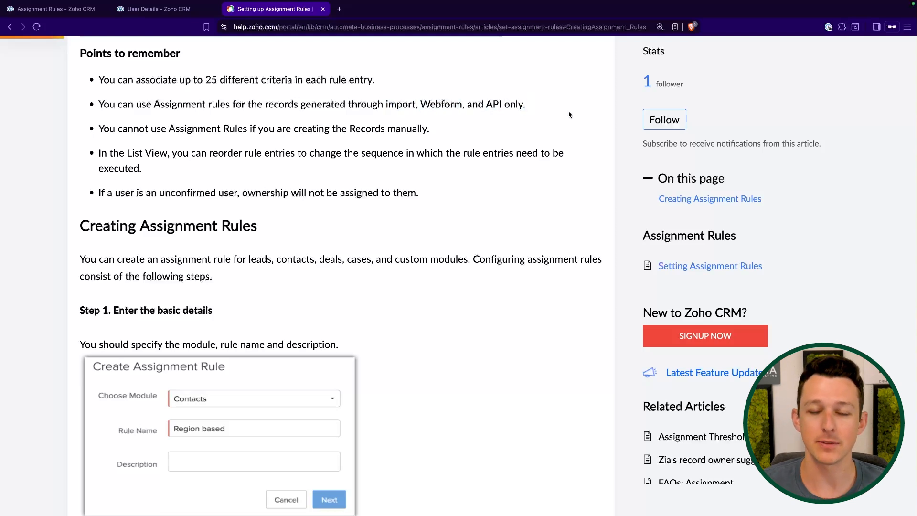
drag(483, 100, 504, 106)
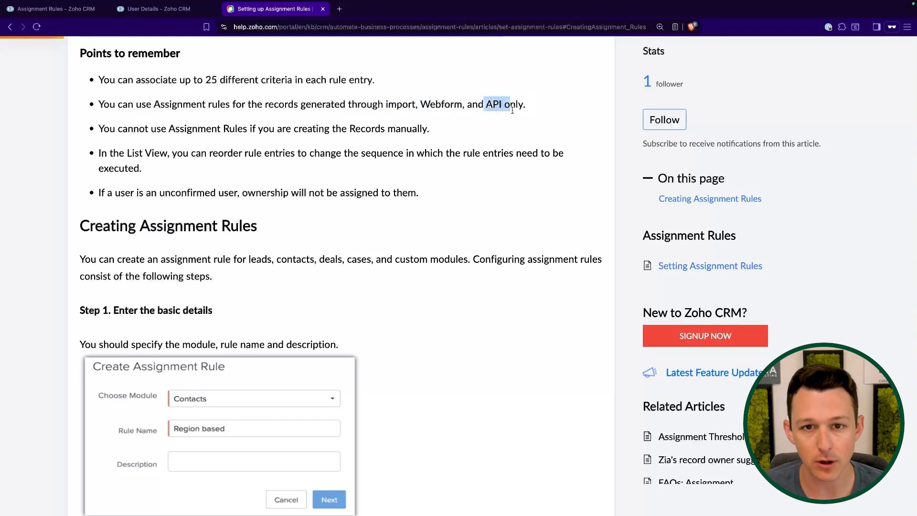
click(513, 110)
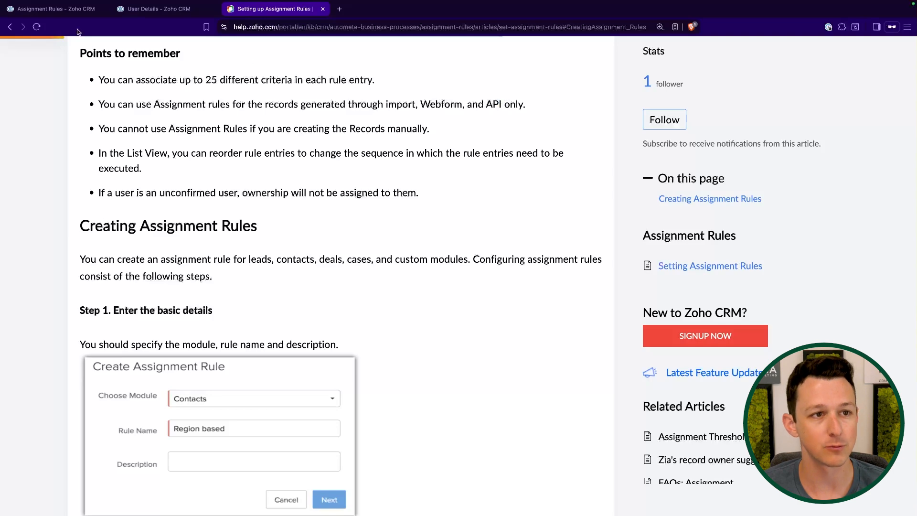
- Return to the CRM rules and open Zoho Forms in a new browser tab via 'forms'
click(79, 14)
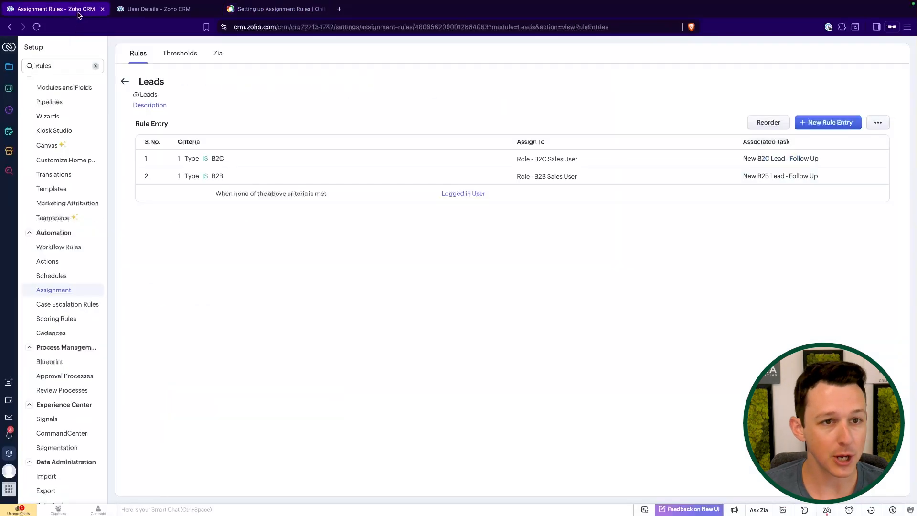
click(340, 9)
text(forms)
key(Return)
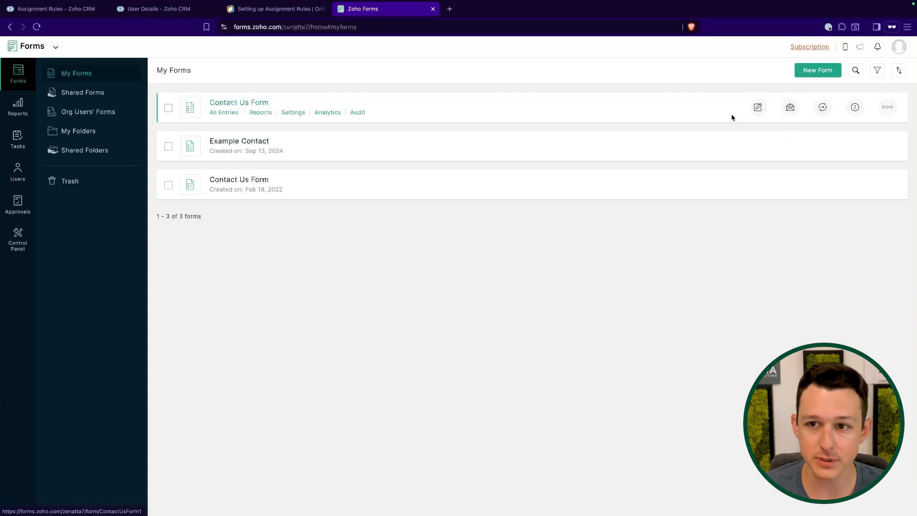
- Enable Assignment Rules with the Leads module in the Contact Us Form's Zoho CRM integration
click(758, 107)
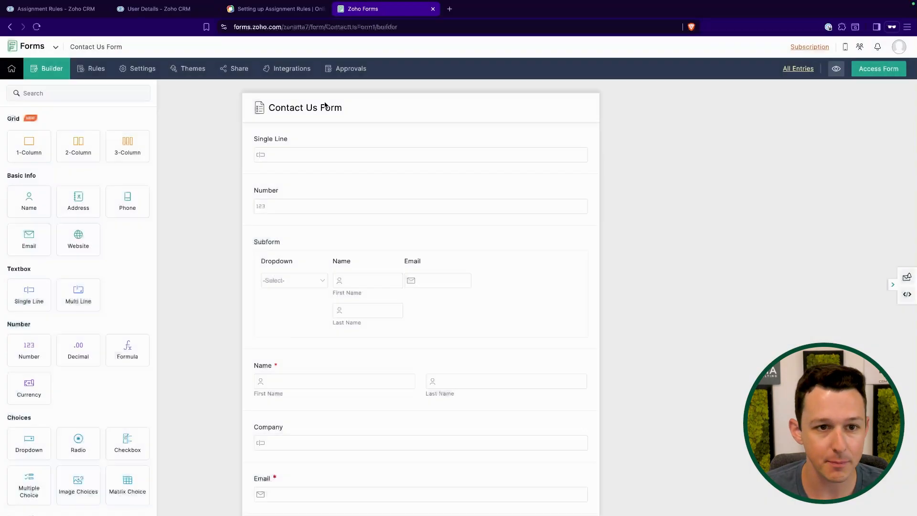
click(286, 72)
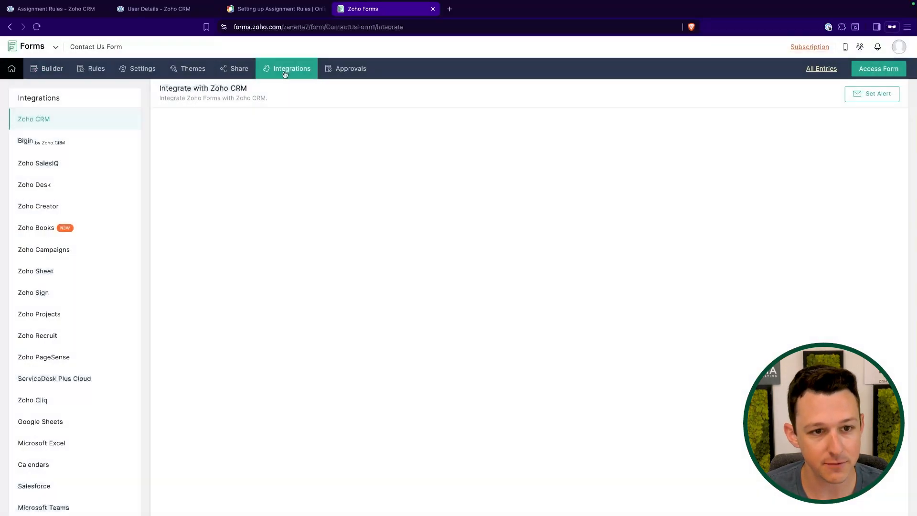
scroll(346, 200, down, 2)
scroll(346, 199, down, 3)
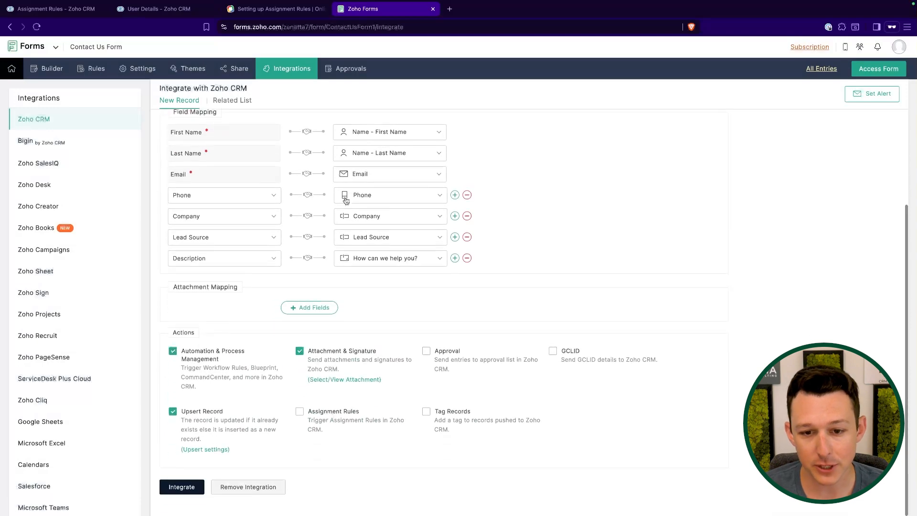
click(299, 411)
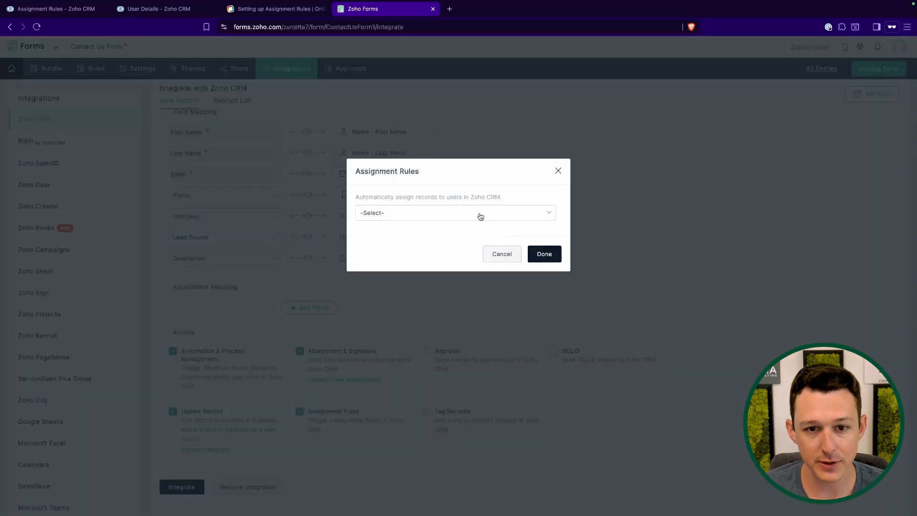
click(479, 215)
click(422, 272)
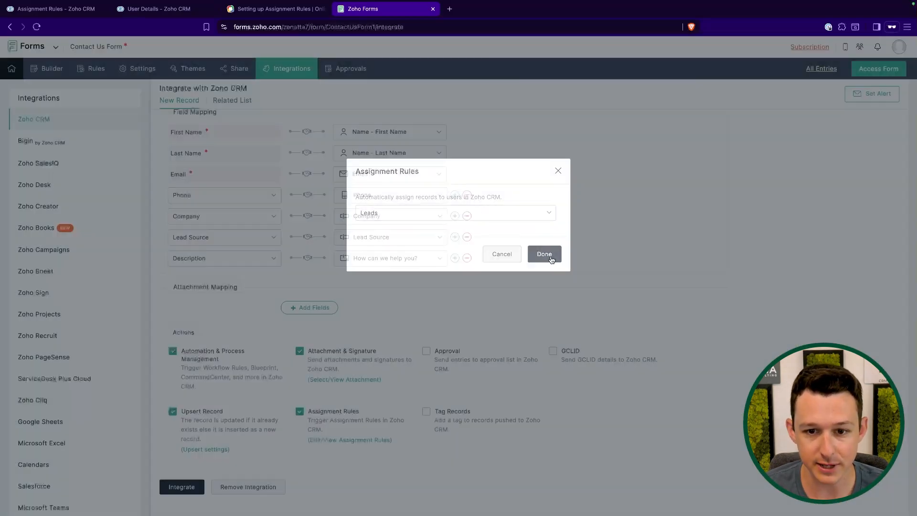
click(551, 260)
click(368, 440)
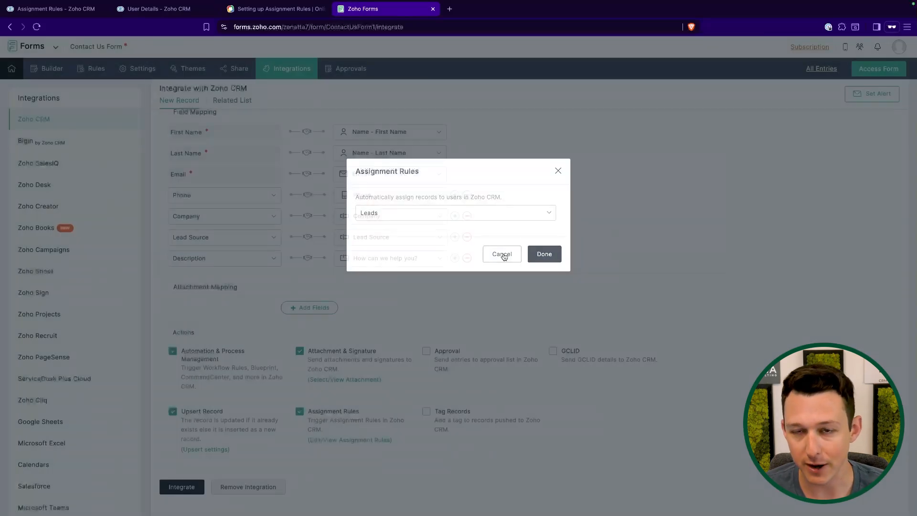
click(503, 254)
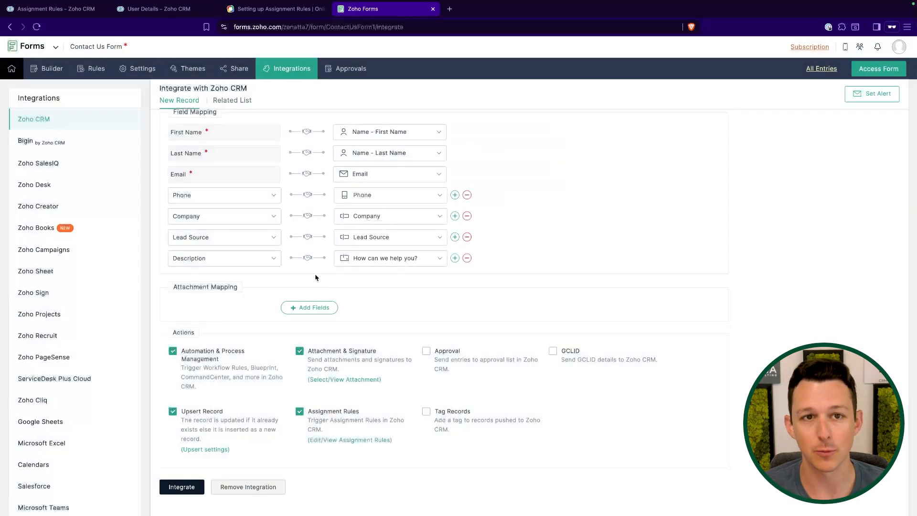
- Glance at the CRM and help tabs, then close the Zoho Forms tab
click(72, 9)
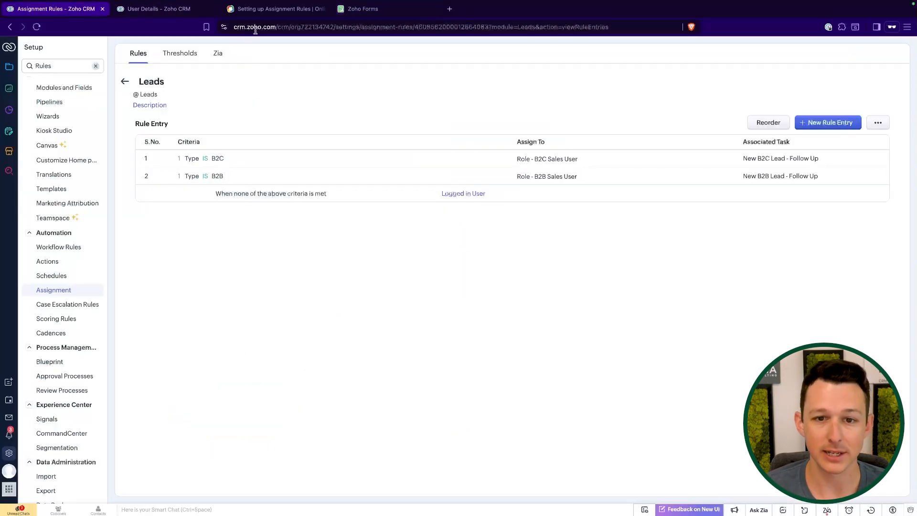
click(259, 11)
click(415, 10)
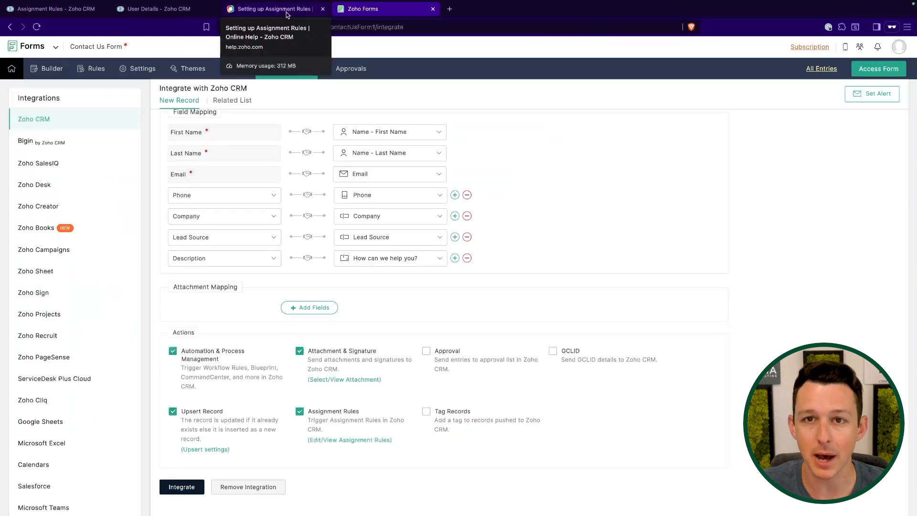
click(433, 8)
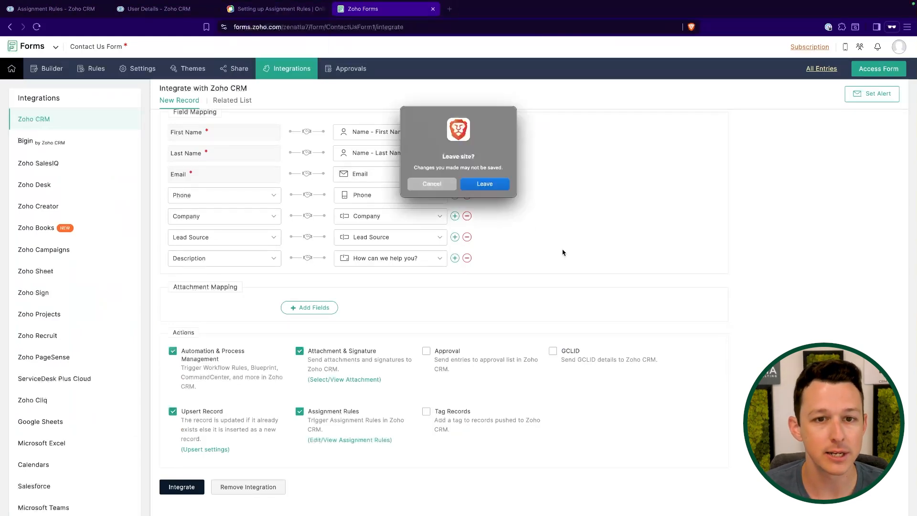
- Leave Zoho Forms and reach Workflow Rules through the Setup search 'workf'
click(485, 184)
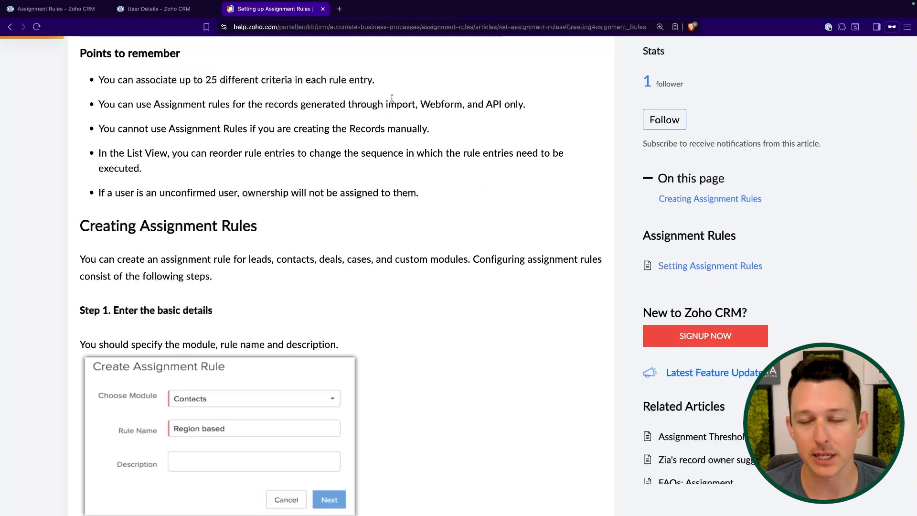
click(62, 10)
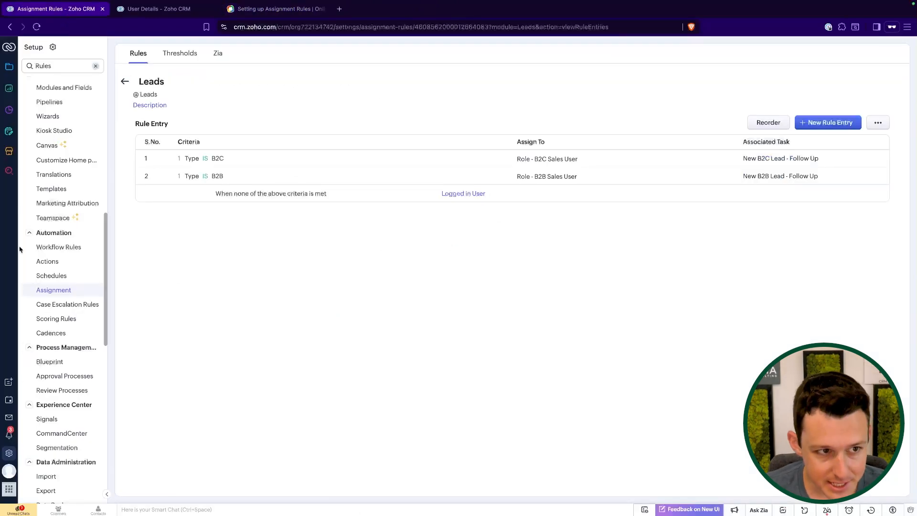
double_click(61, 71)
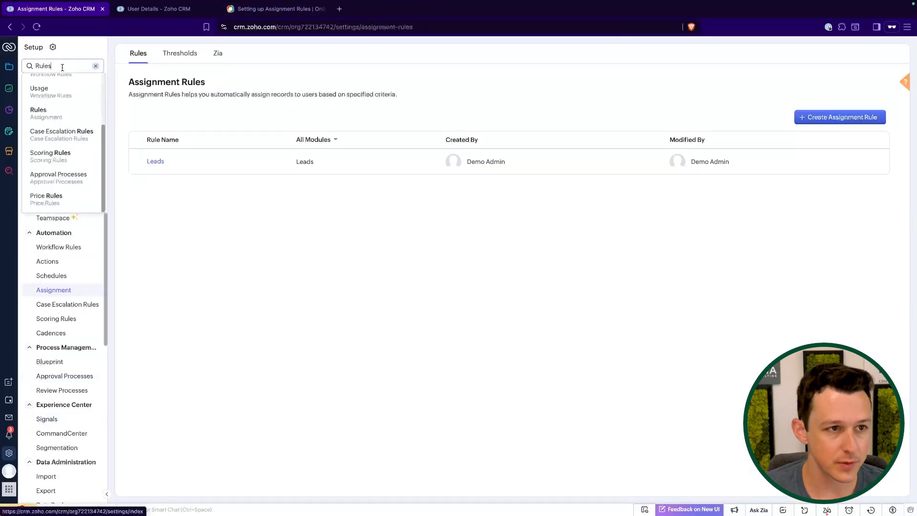
text(workf)
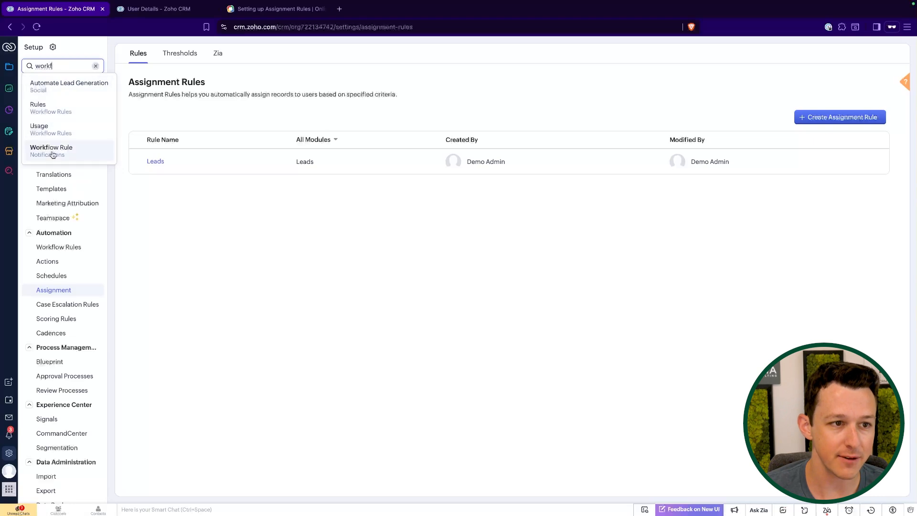
click(65, 113)
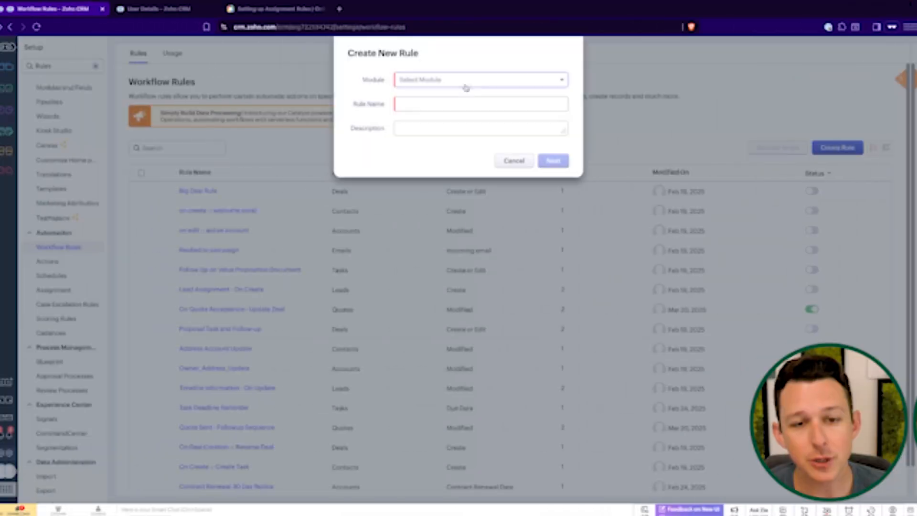
- Start a Leads module workflow rule named 'On Create - B2B/B2C'
click(466, 88)
click(477, 128)
text(On Create - B2B/B2C)
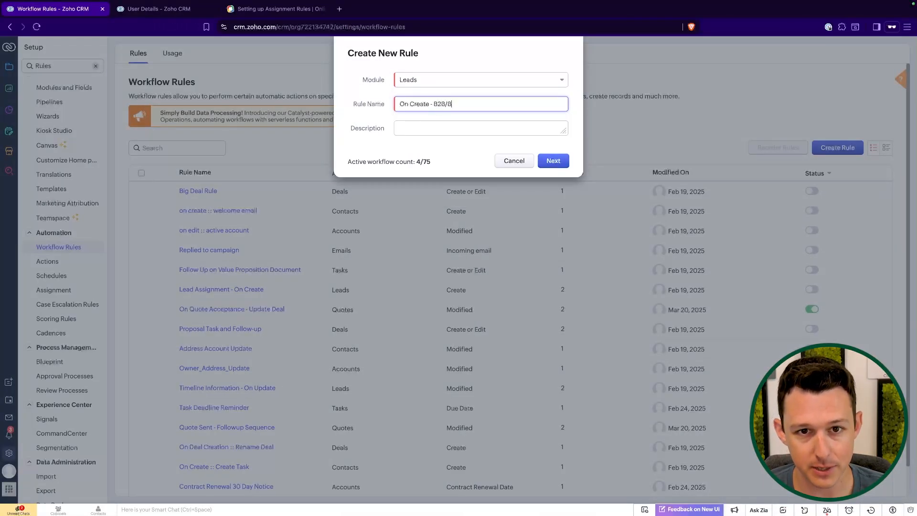
click(553, 160)
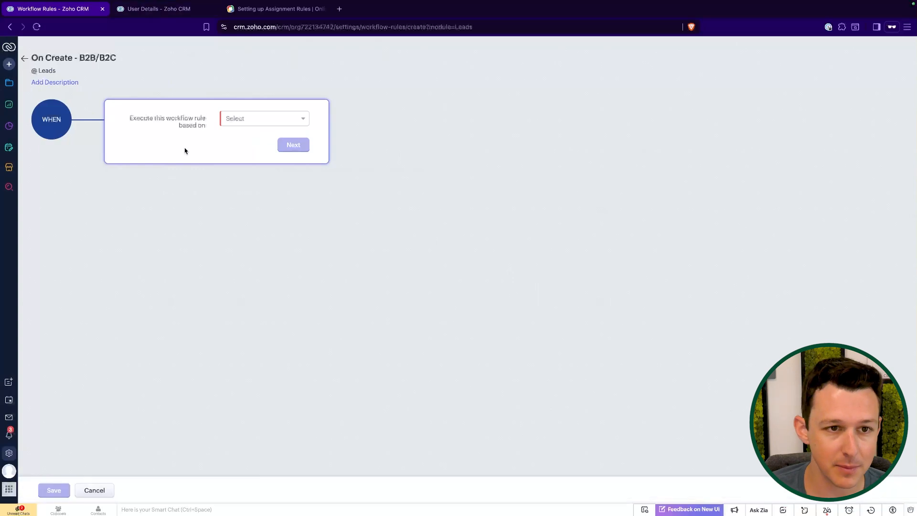
- Trigger the rule on the Create record action and move on to conditions
click(240, 123)
click(262, 135)
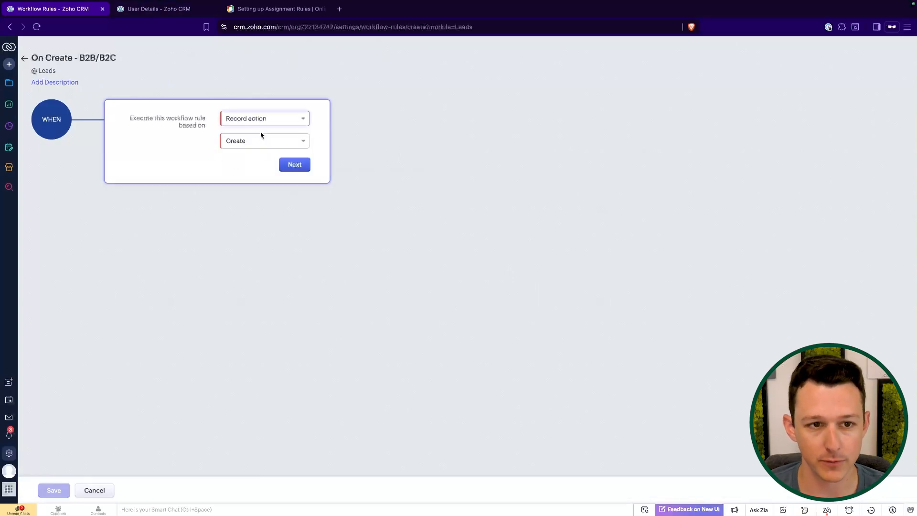
click(270, 140)
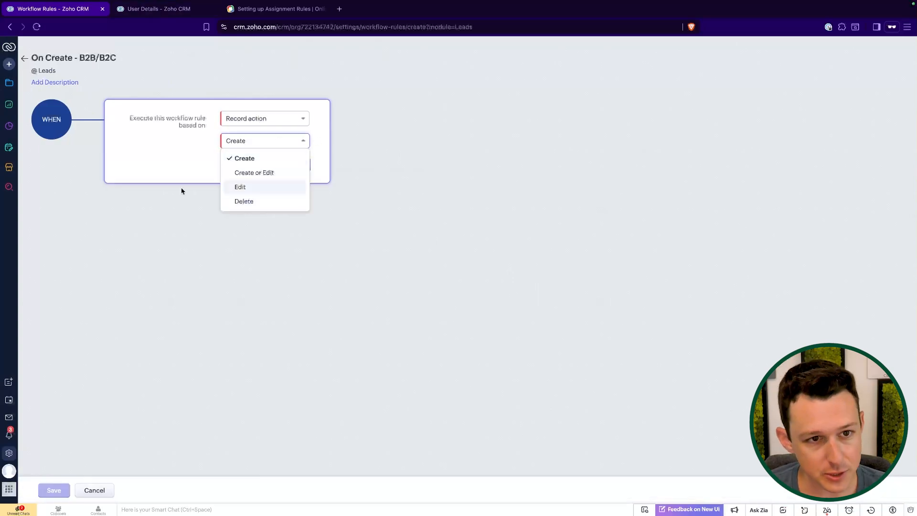
click(179, 126)
click(260, 143)
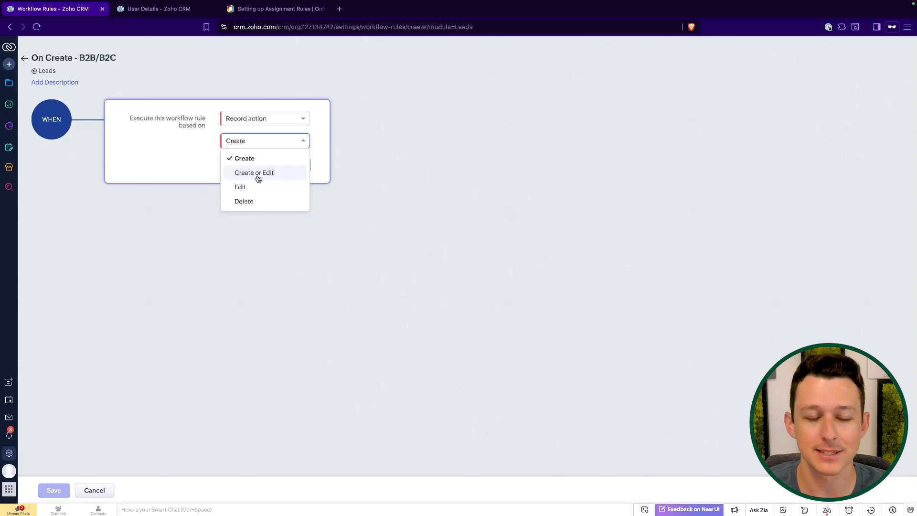
click(245, 158)
click(295, 169)
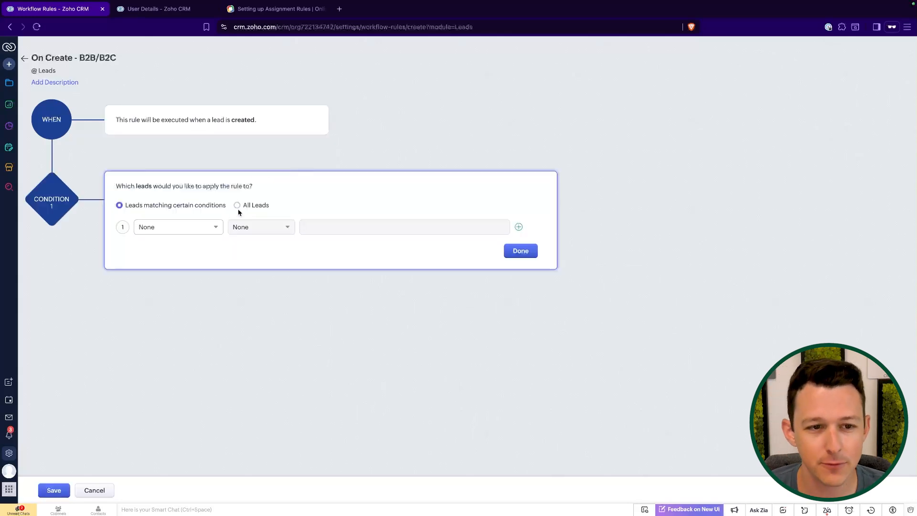
- Set the first condition to Type is B2B, briefly switching the trigger to Create or Edit
click(207, 227)
text(type)
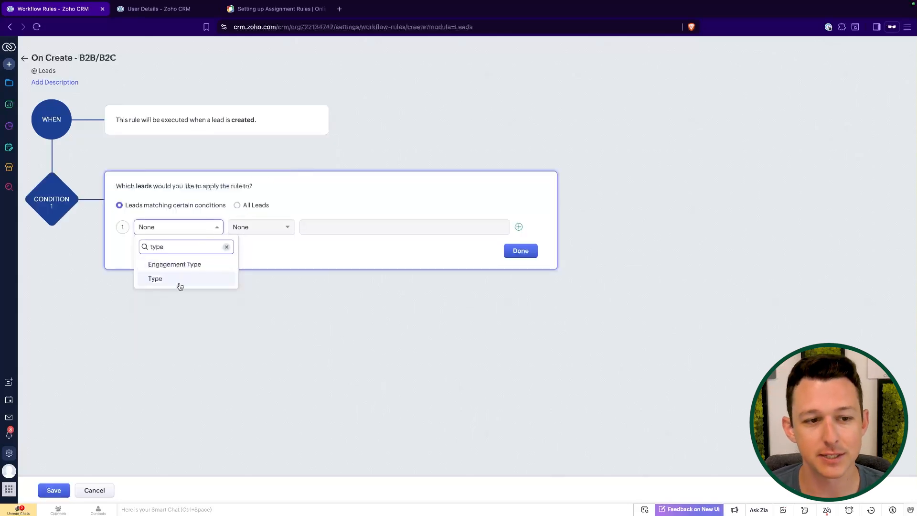
click(180, 280)
click(261, 227)
click(267, 257)
click(335, 226)
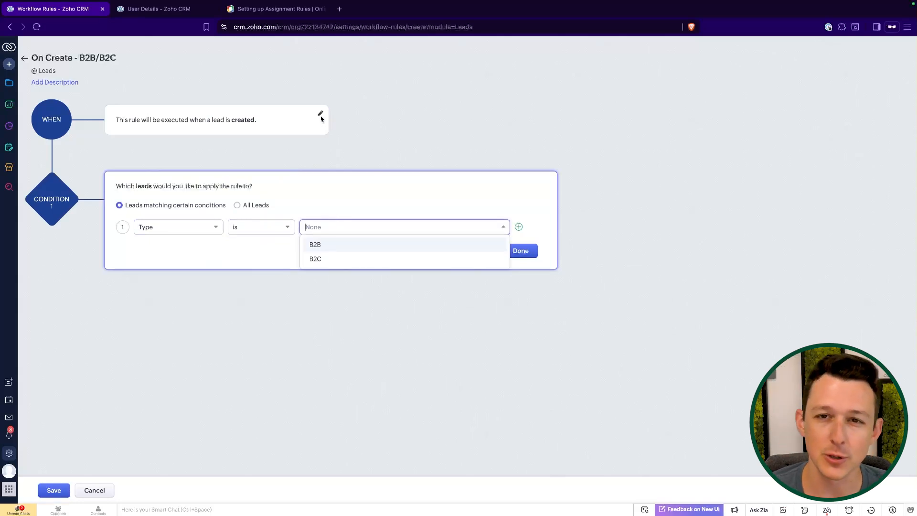
click(314, 150)
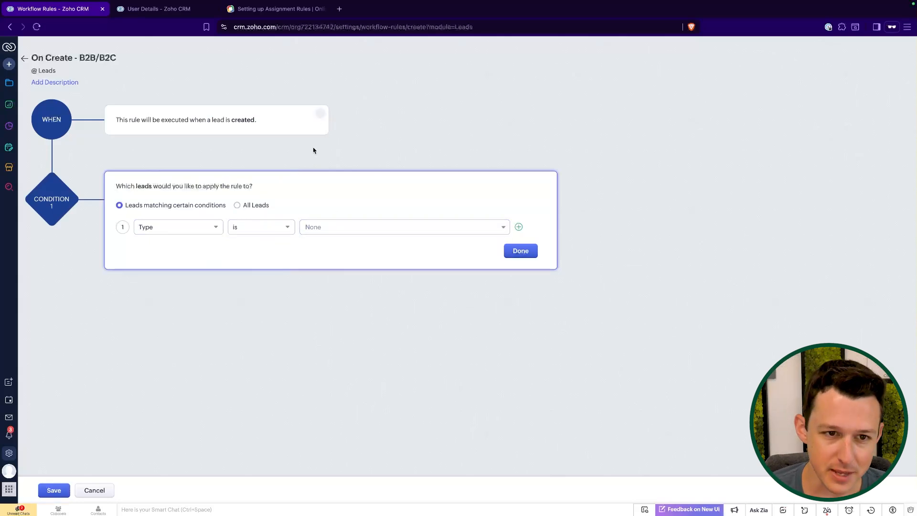
click(321, 116)
click(282, 142)
click(268, 171)
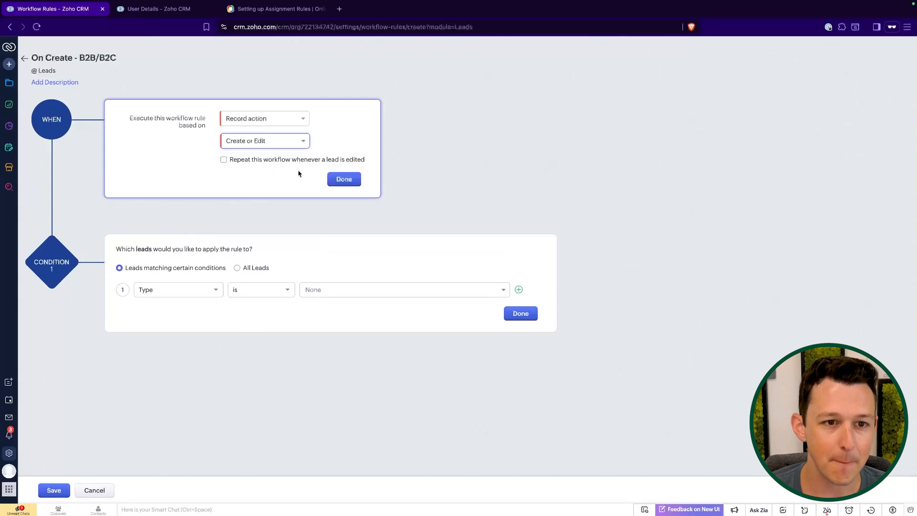
click(342, 177)
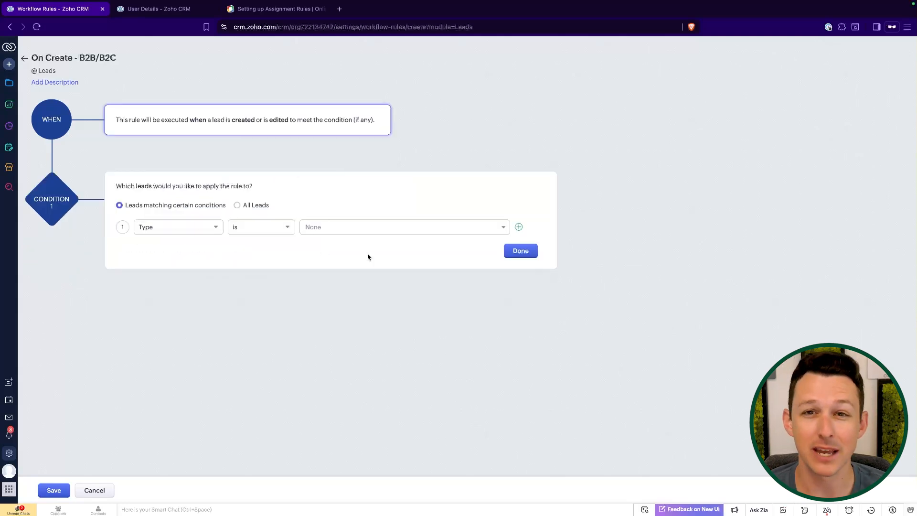
click(324, 228)
click(322, 248)
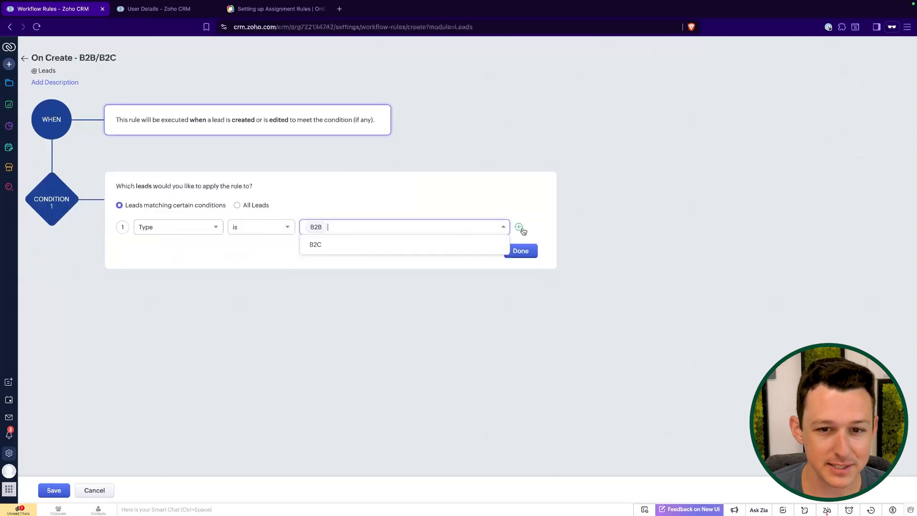
- Try a second condition row of Created Time is Today, then remove it
click(520, 228)
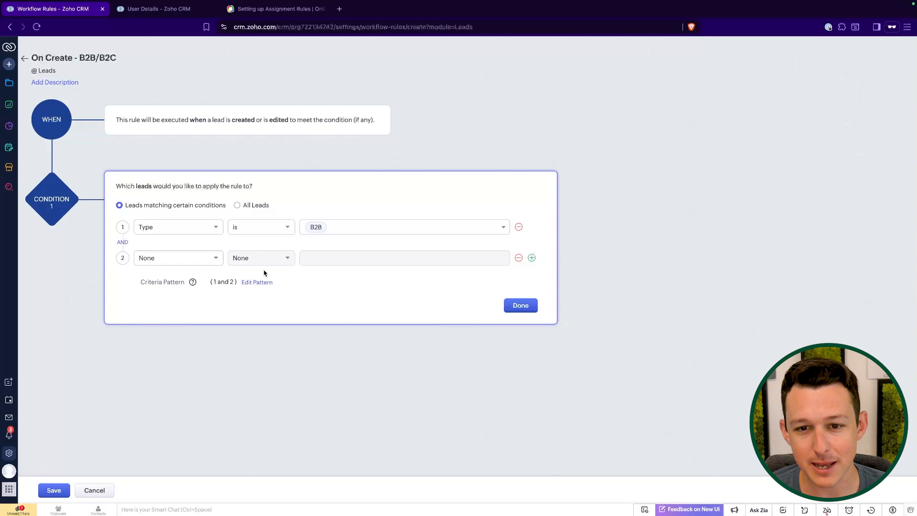
click(194, 258)
text(created)
click(184, 307)
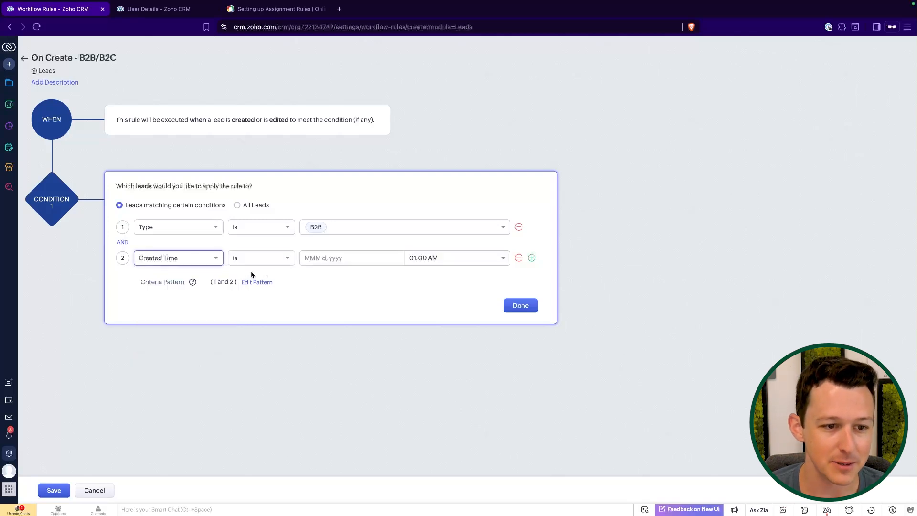
click(276, 263)
scroll(263, 325, down, 2)
click(258, 321)
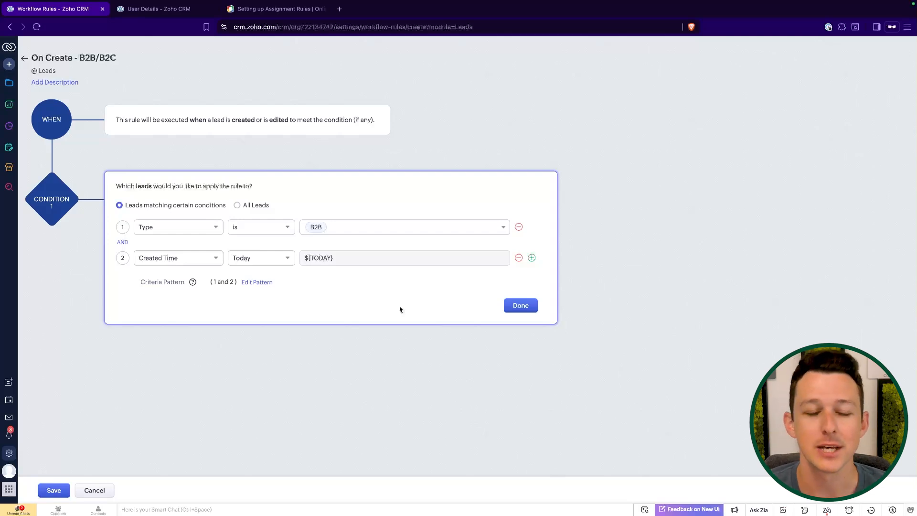
click(519, 258)
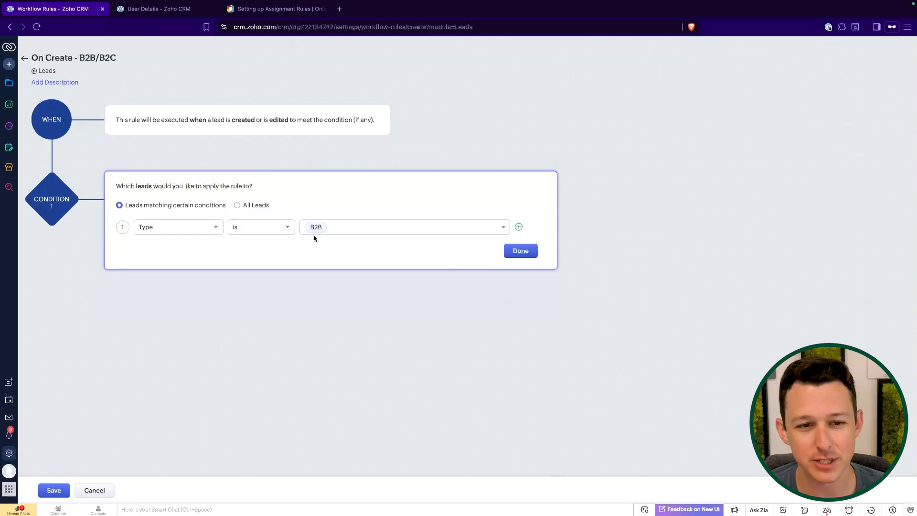
- Restore the trigger to Create only and confirm the B2B condition
click(382, 112)
click(284, 144)
click(282, 157)
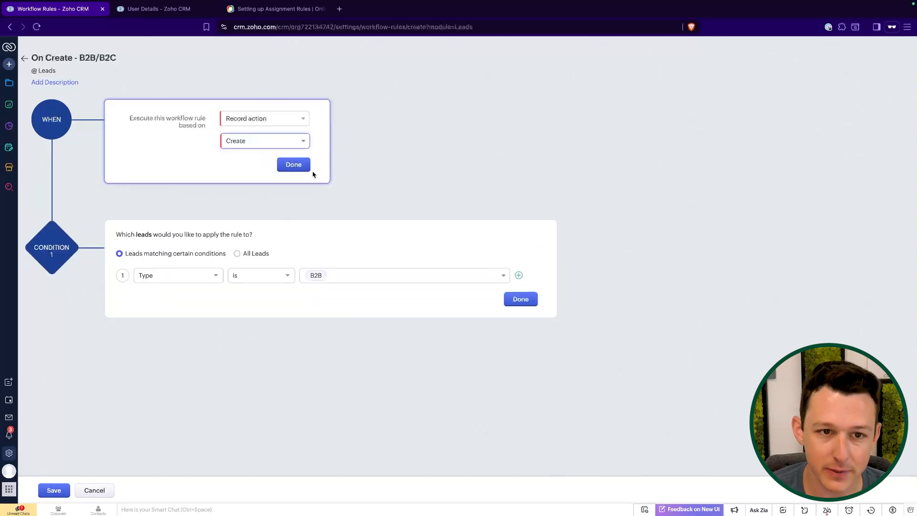
click(293, 165)
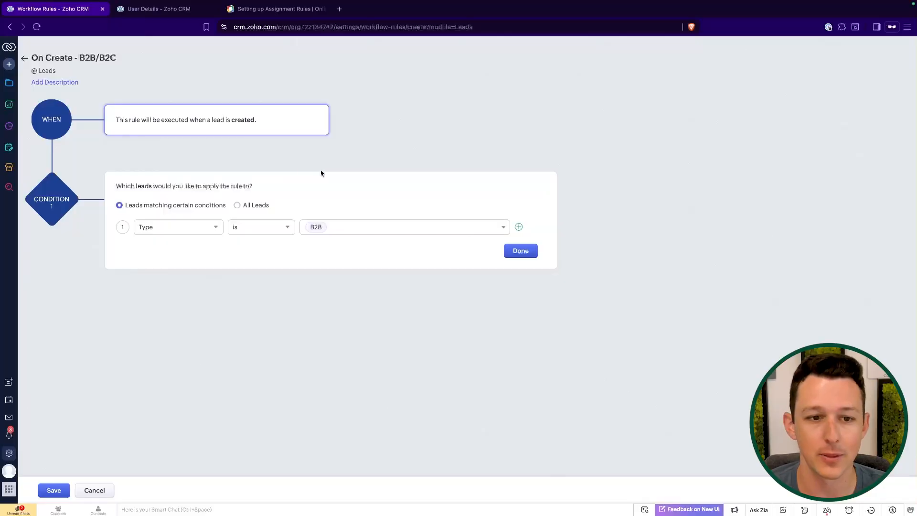
click(521, 248)
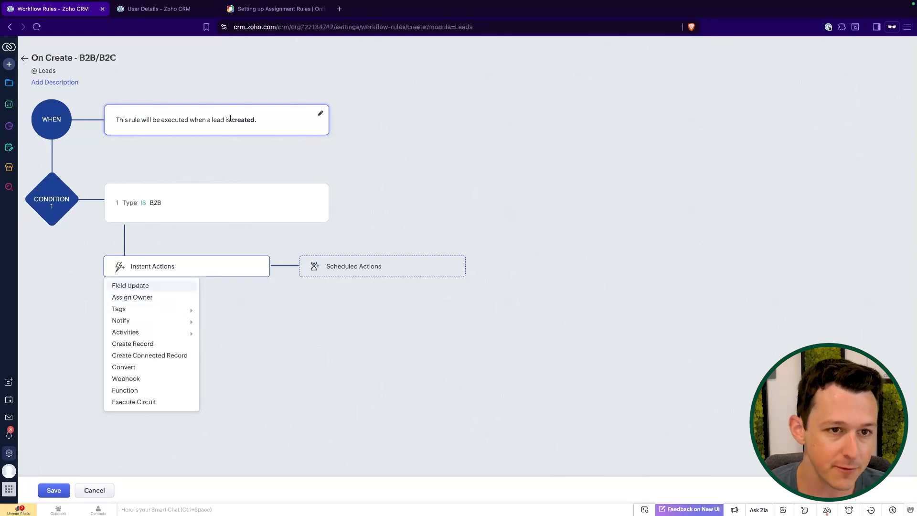
- Add an Assign Owner instant action that assigns B2B leads to the B2B Sales User role
drag(230, 118, 281, 121)
drag(123, 202, 196, 203)
click(169, 270)
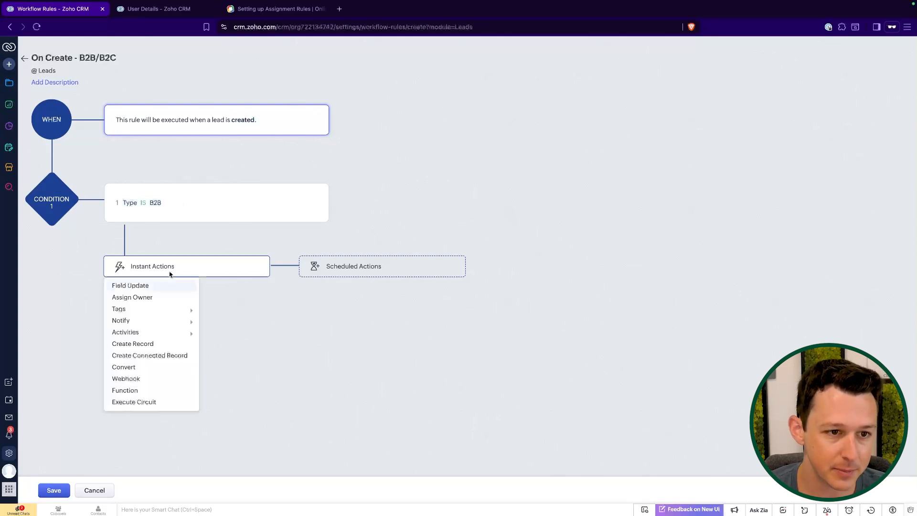
click(158, 298)
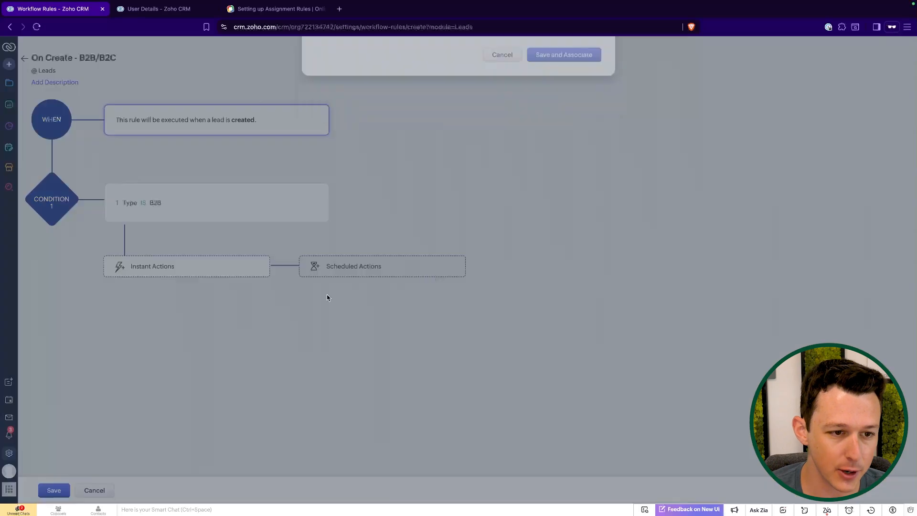
click(352, 121)
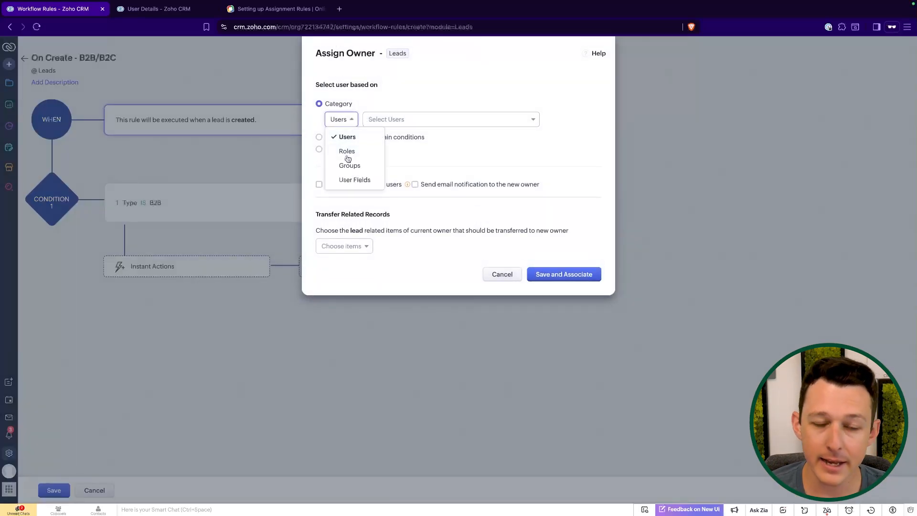
click(347, 151)
click(404, 120)
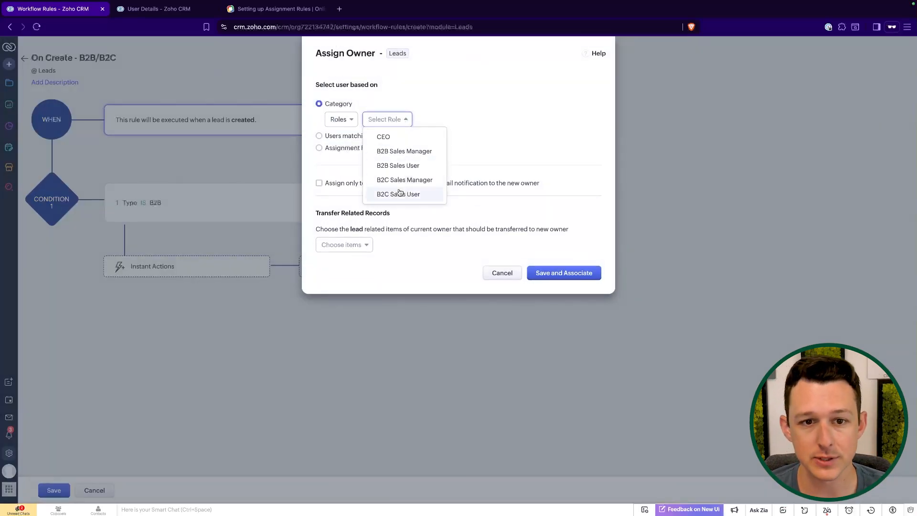
click(409, 166)
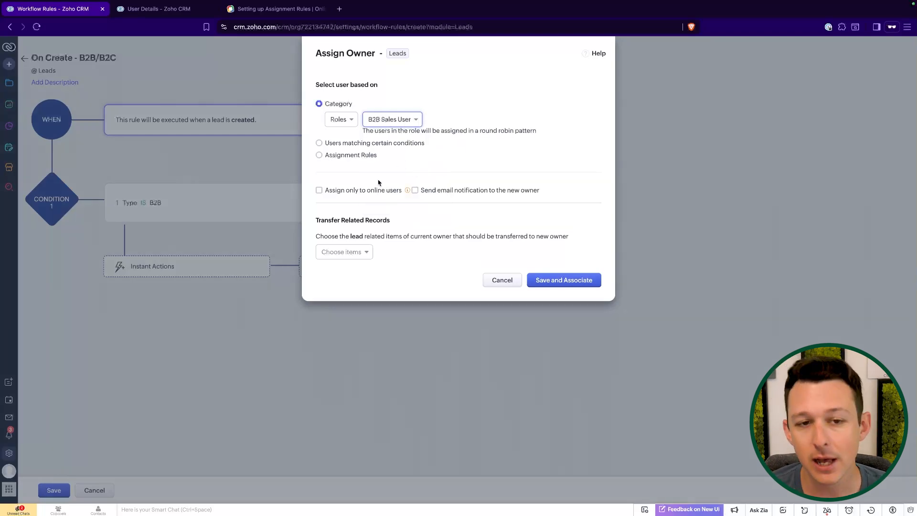
drag(363, 132, 567, 135)
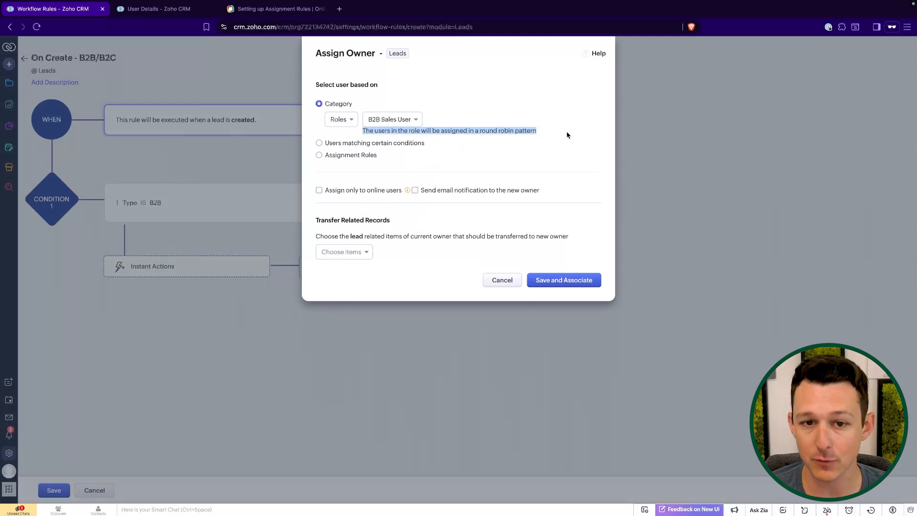
click(568, 135)
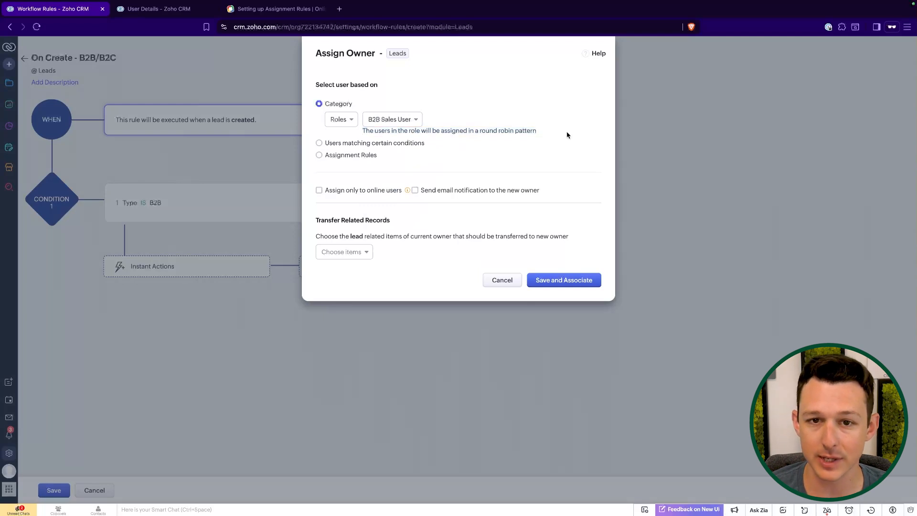
- Transfer Open Tasks, Meetings and Calls to the new owner and save the action
click(353, 253)
click(352, 268)
click(352, 269)
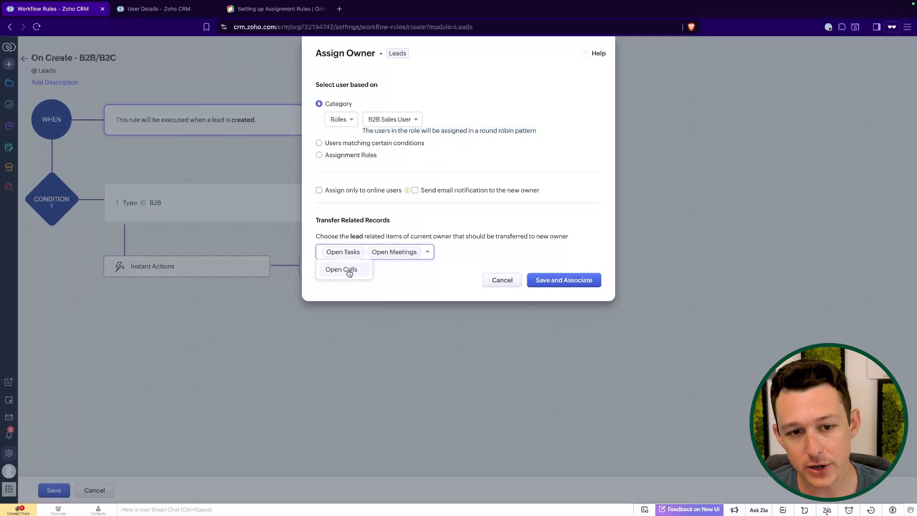
click(350, 270)
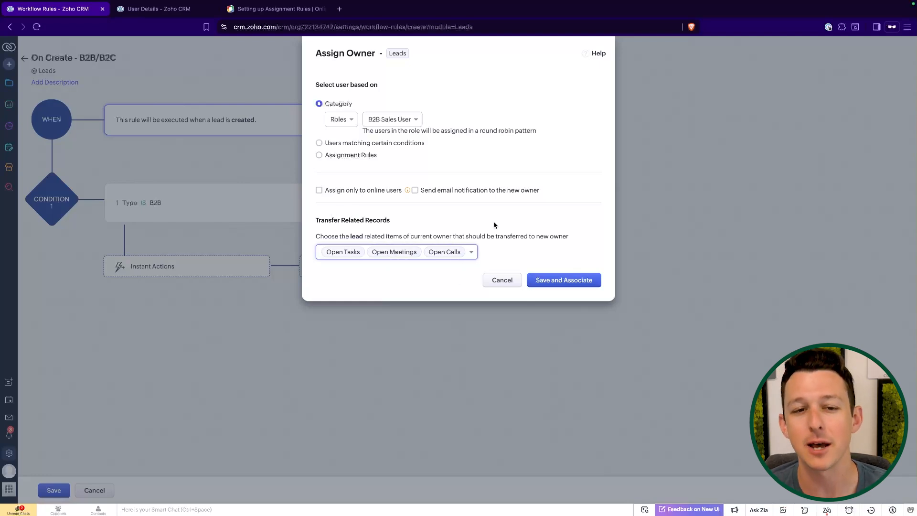
click(558, 280)
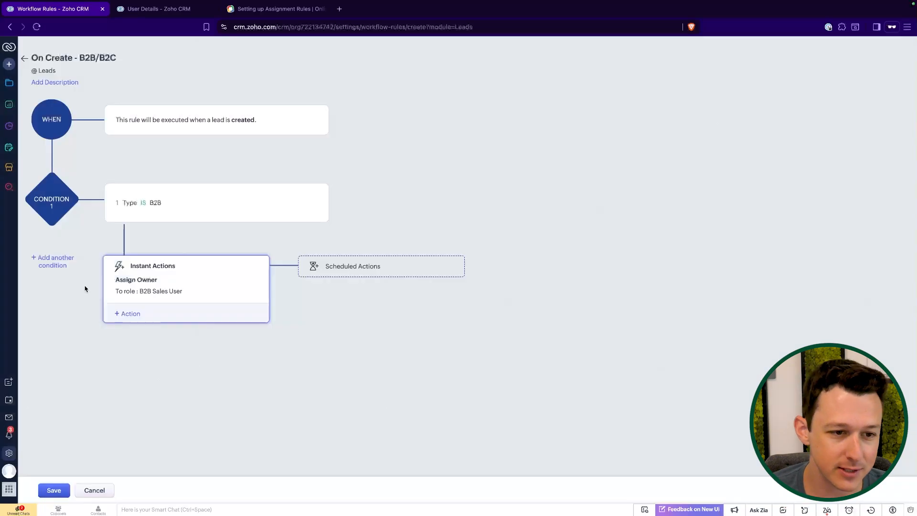
- Add a second workflow condition where Type is B2C
click(54, 266)
click(178, 385)
text(type)
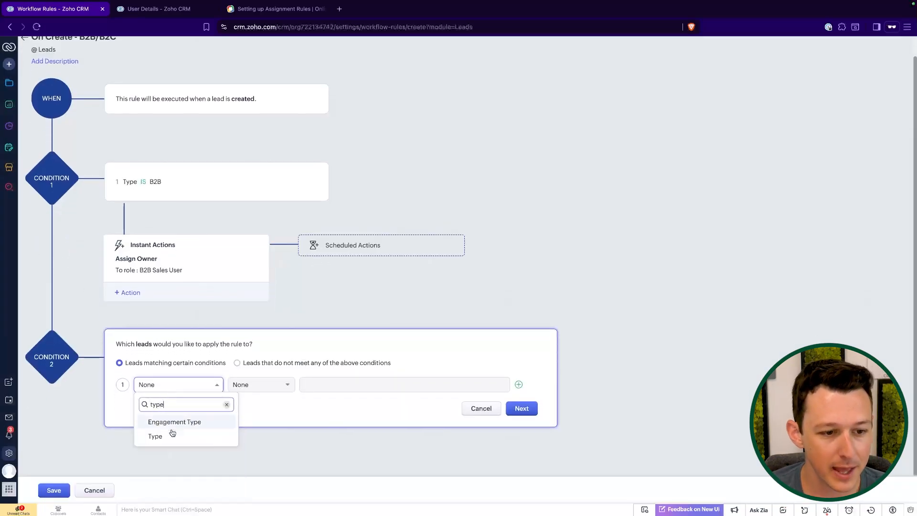
click(172, 435)
click(260, 384)
click(256, 419)
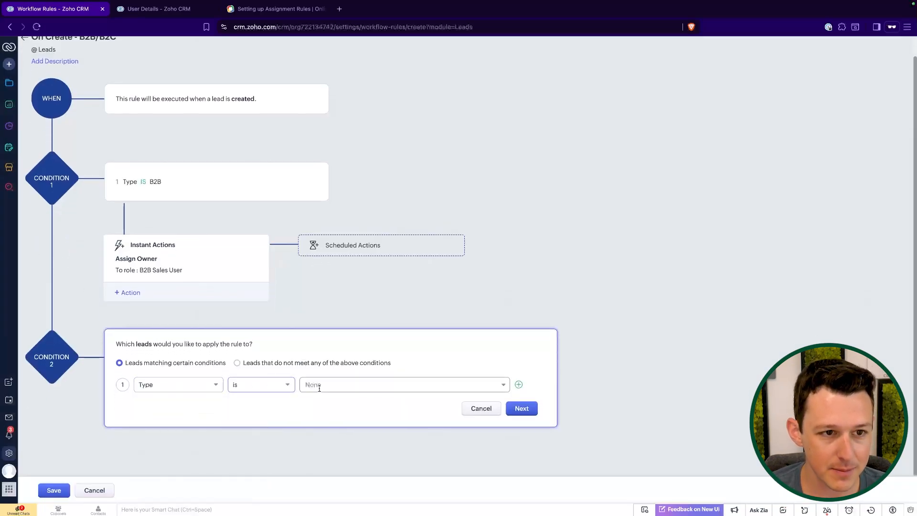
click(316, 417)
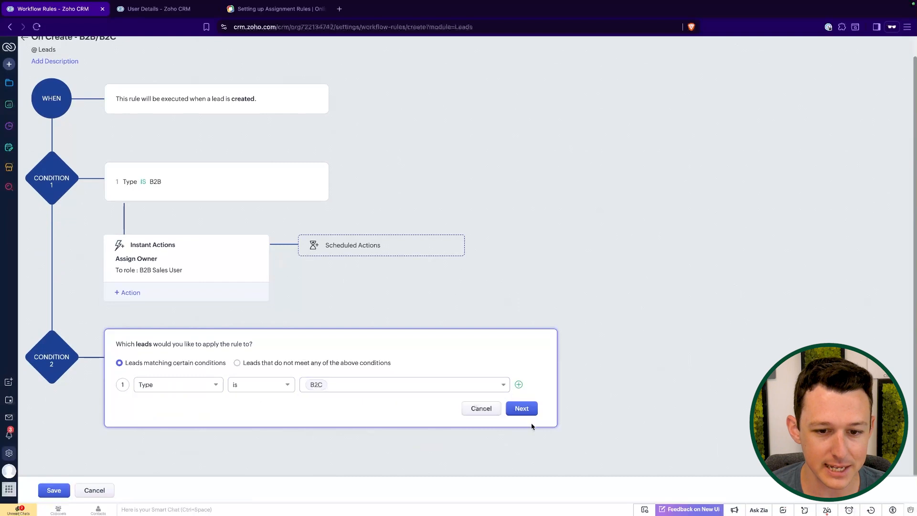
click(522, 408)
- Add an Assign Owner action to the B2C Sales User role
click(136, 287)
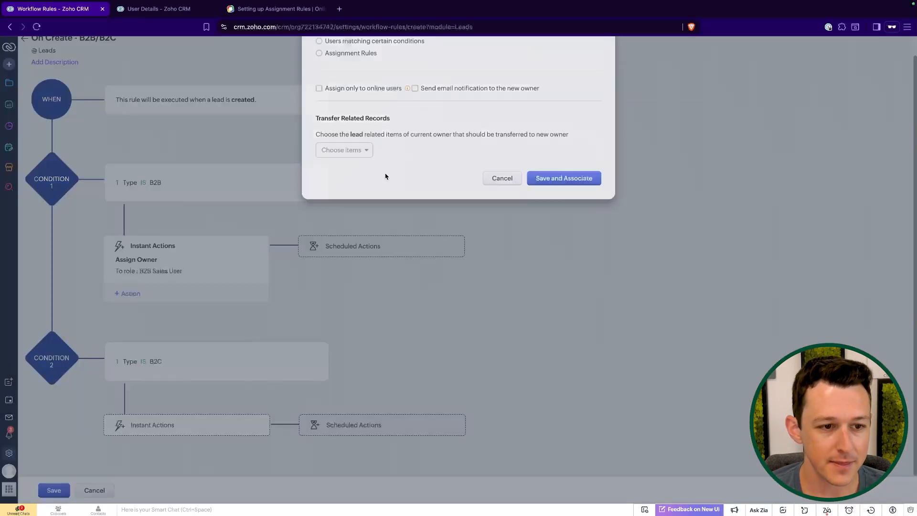
click(341, 119)
click(347, 149)
click(387, 119)
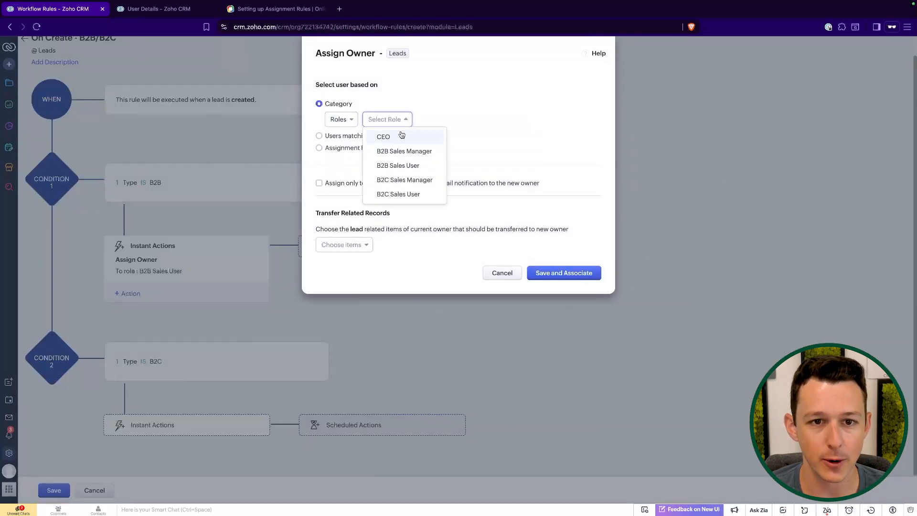
click(399, 195)
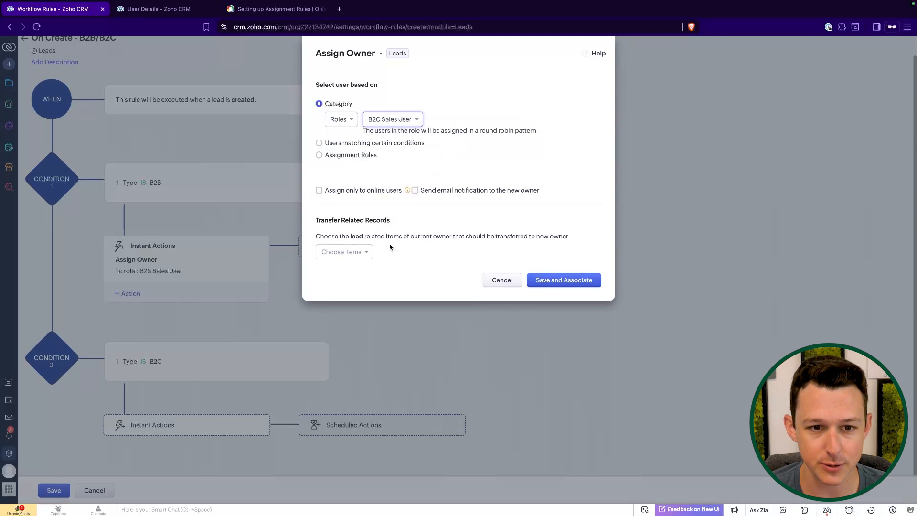
- Transfer Open Tasks, Meetings and Calls, then save the B2C owner action
click(359, 252)
click(350, 273)
click(350, 273)
click(351, 272)
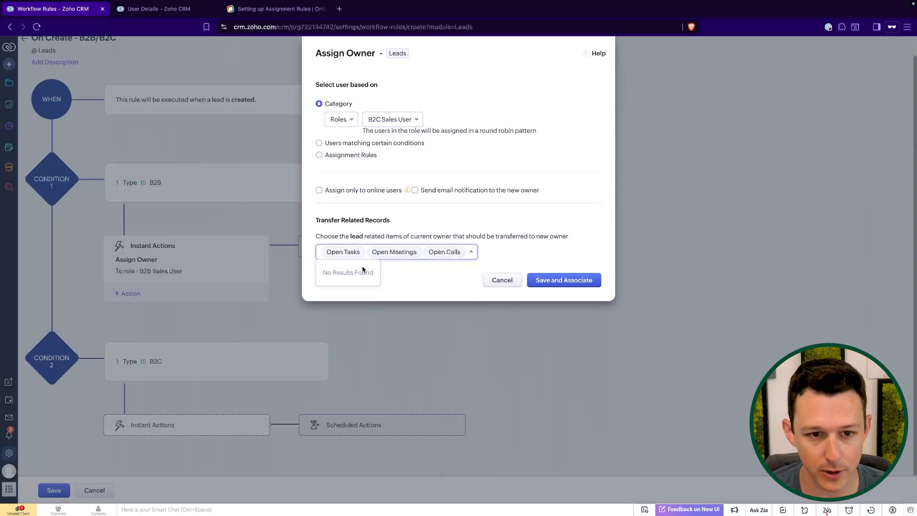
click(491, 243)
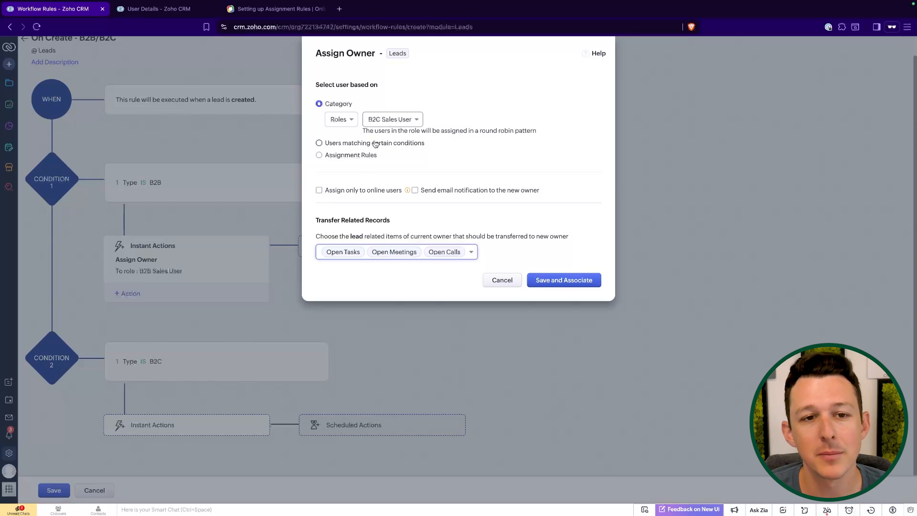
click(558, 284)
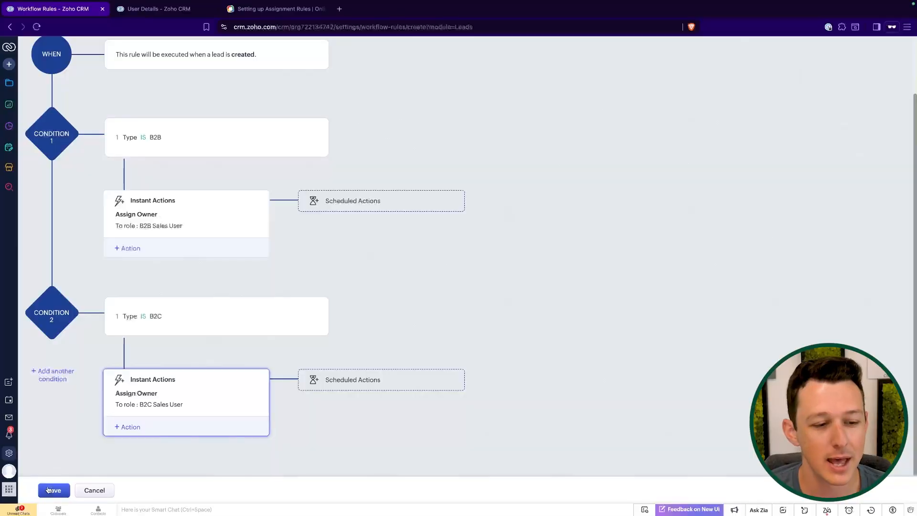
- Save the whole workflow rule and go to the Leads list
click(53, 490)
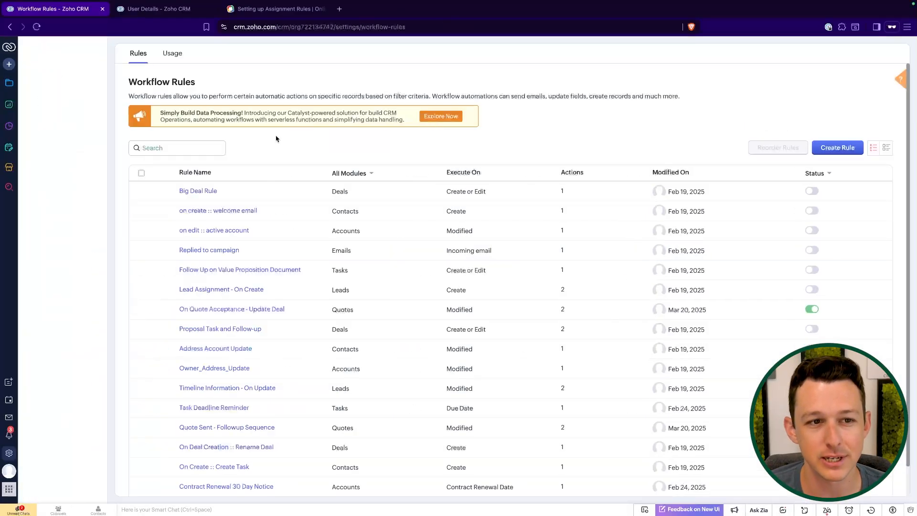
scroll(249, 248, down, 5)
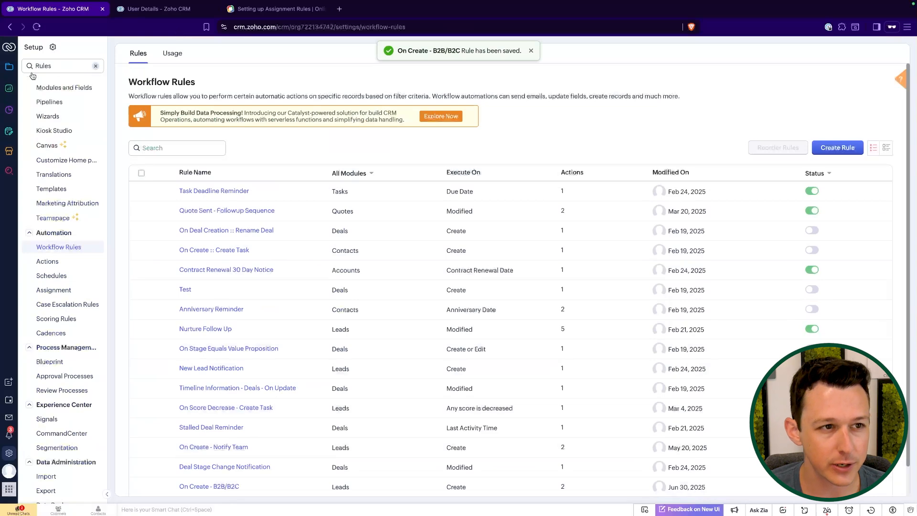
click(9, 67)
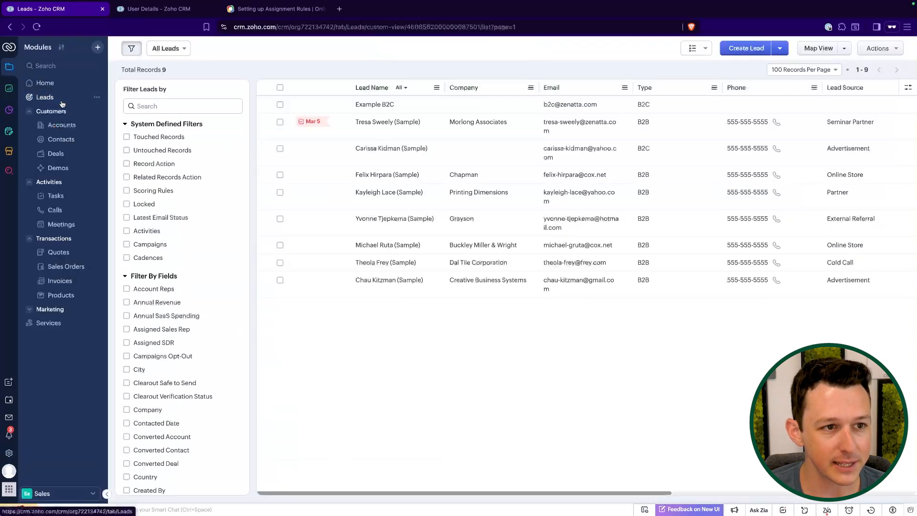
click(61, 101)
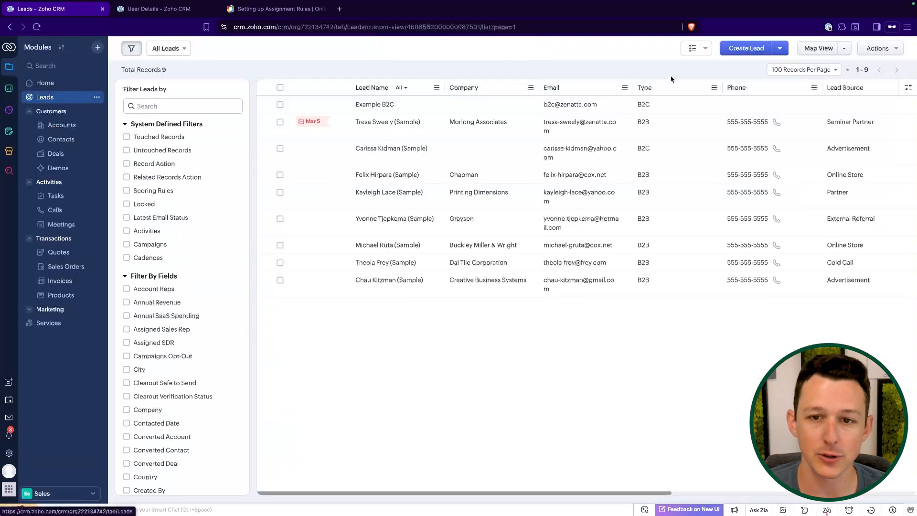
- Delete the Example B2C lead and start a new lead
click(280, 105)
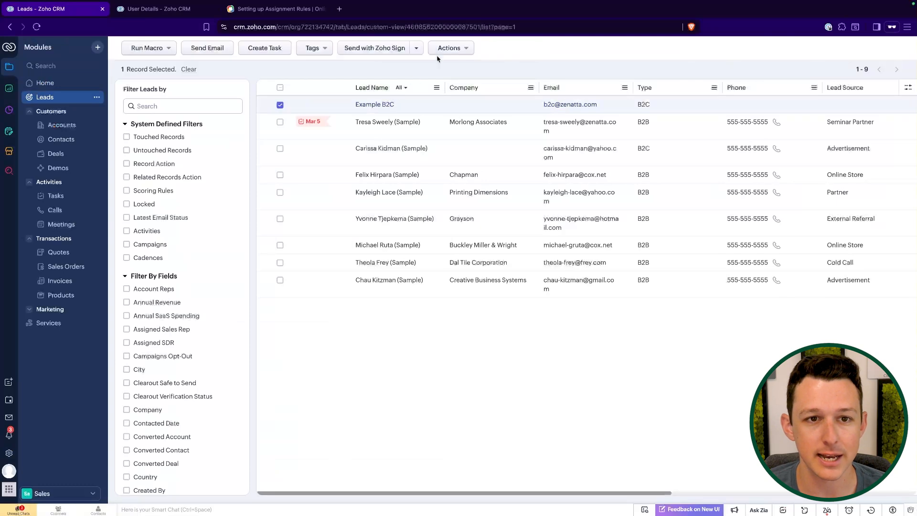
click(449, 48)
click(463, 192)
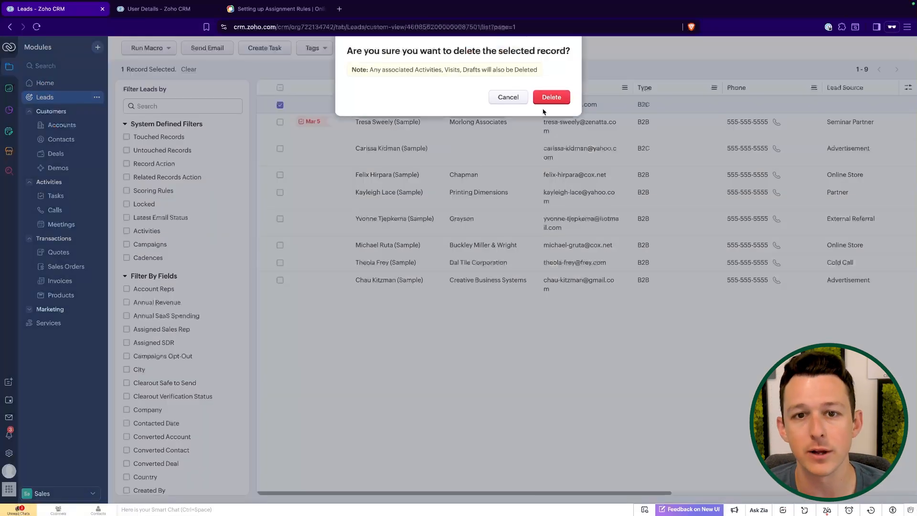
click(552, 97)
click(745, 50)
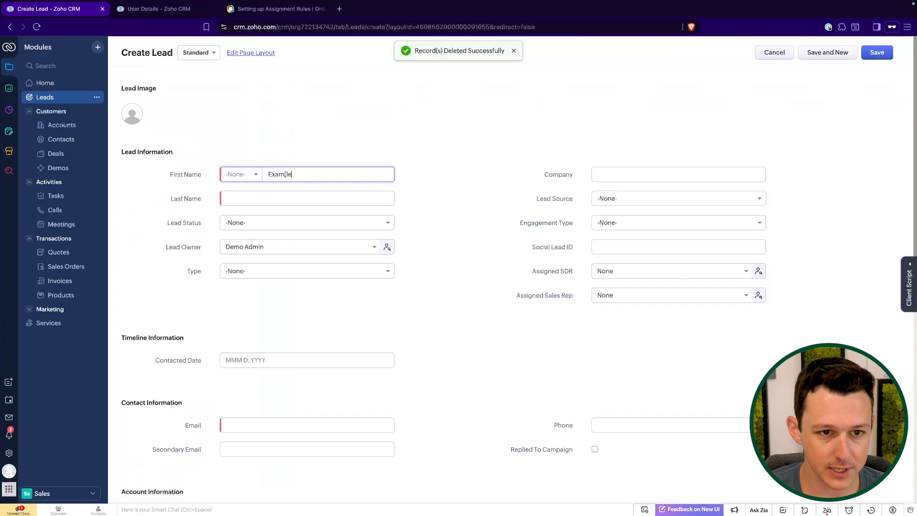
- Enter first name 'Example', the last name and an e-mail for the new test lead
click(286, 174)
text(Example)
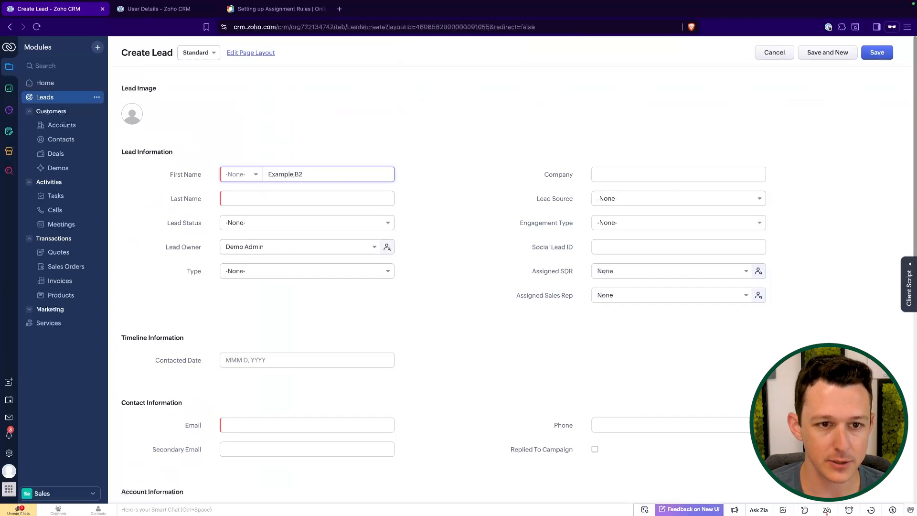
key(Tab)
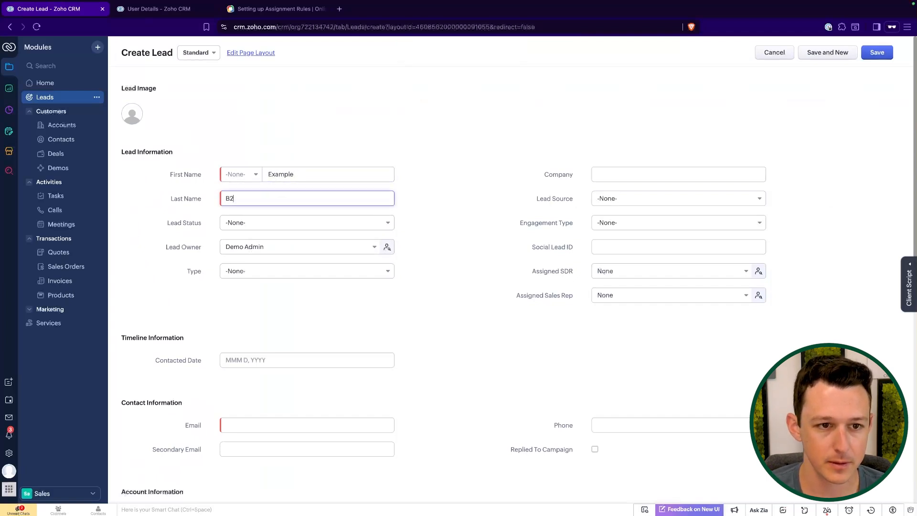
click(244, 424)
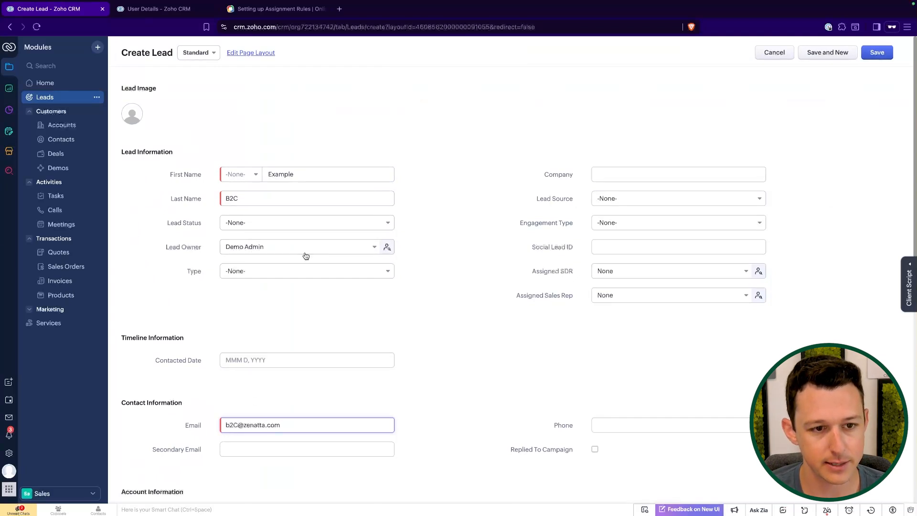
- Set the lead Type to B2C, save it, and check its assigned owner in the Timeline
click(304, 271)
click(285, 317)
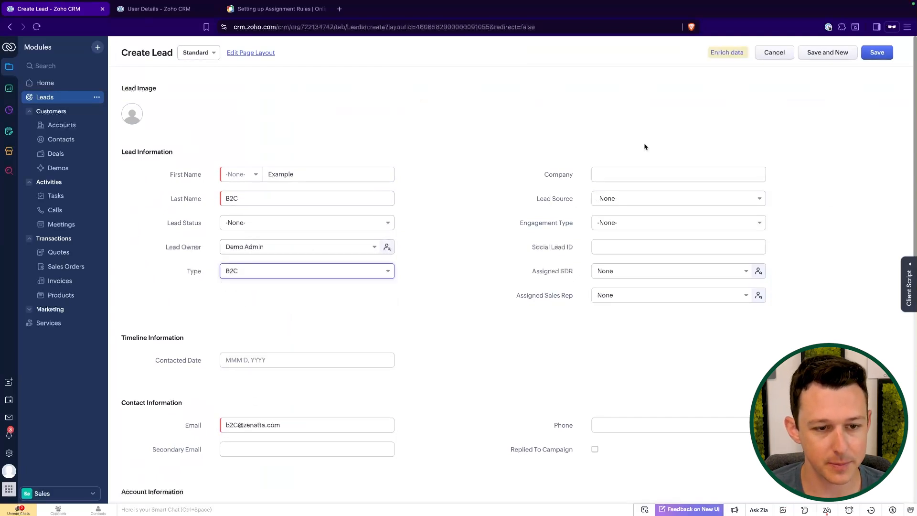
click(884, 57)
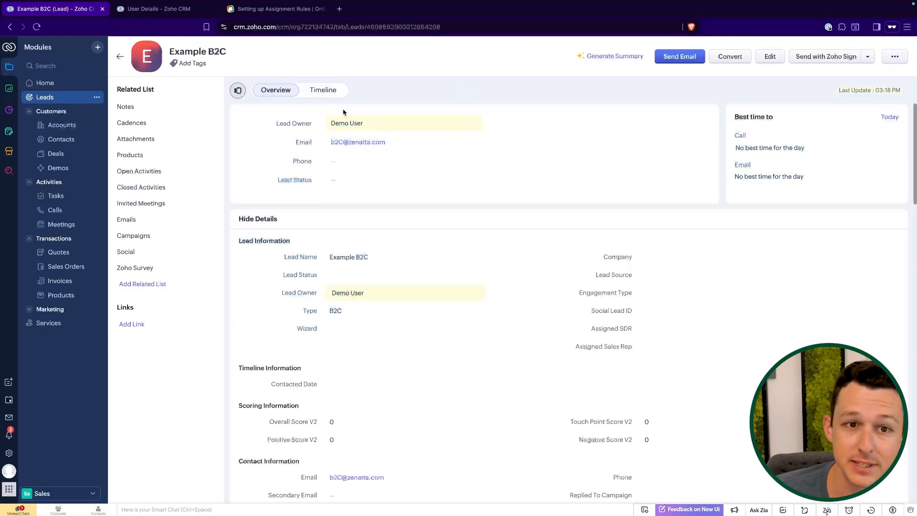
click(335, 96)
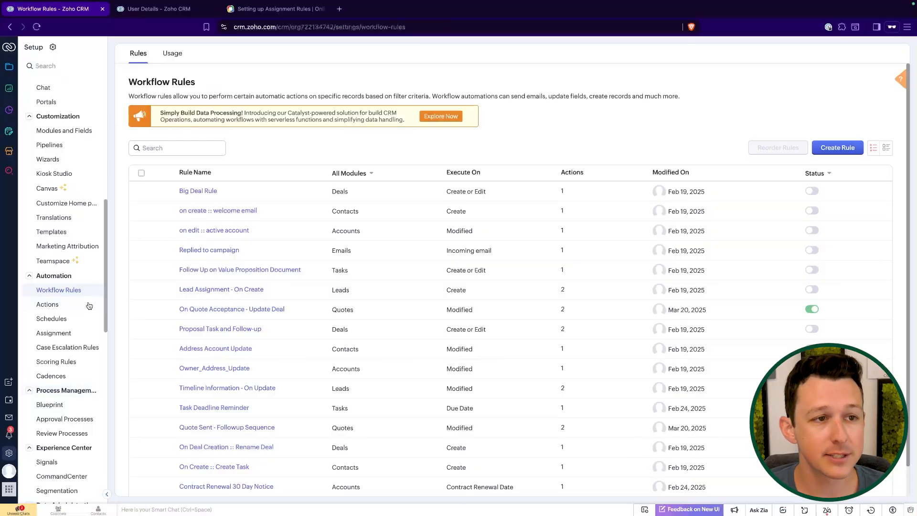
scroll(88, 306, up, 8)
click(62, 65)
text(as)
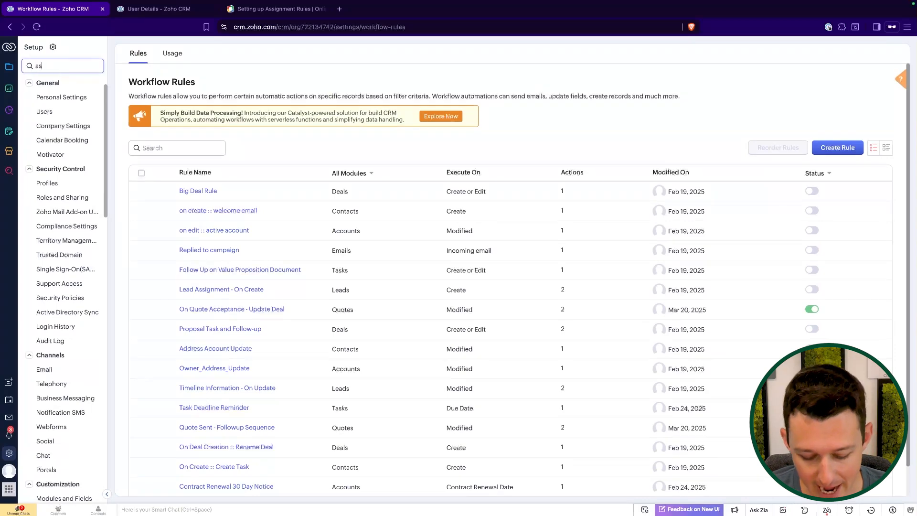
text(sign)
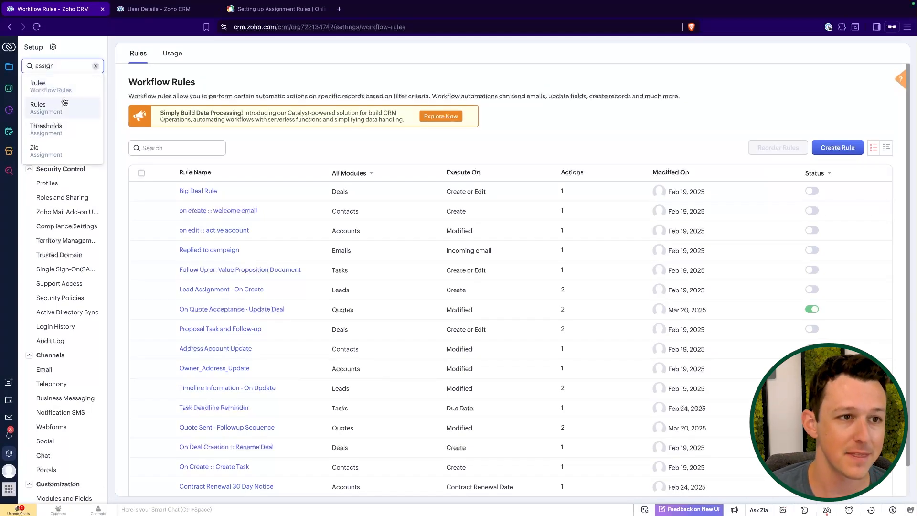
click(64, 101)
click(153, 158)
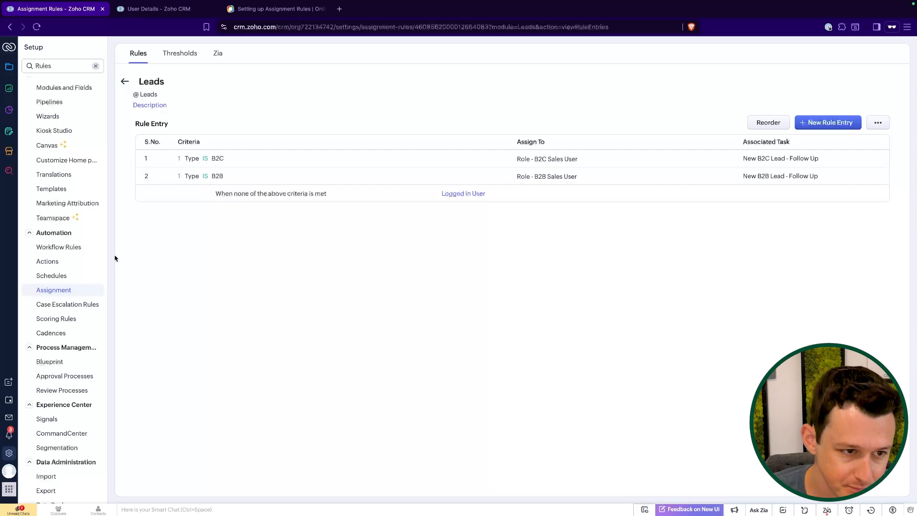
click(72, 249)
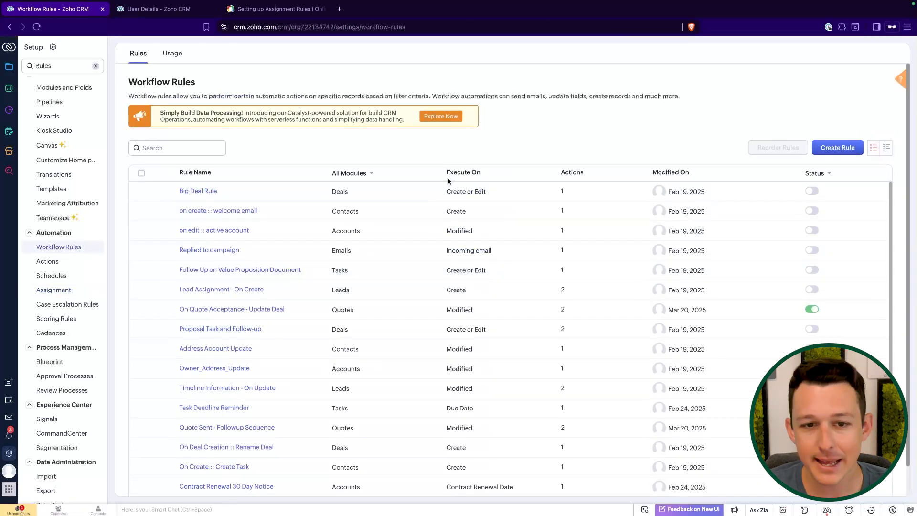
- Open the On Create - B2B/B2C rule and confirm its trigger stays on lead Create
scroll(445, 224, down, 5)
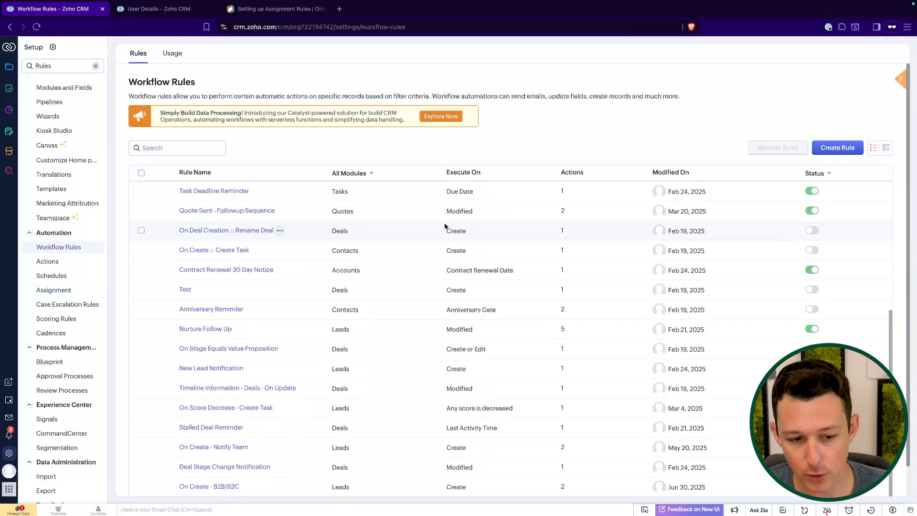
click(207, 487)
scroll(432, 263, down, 1)
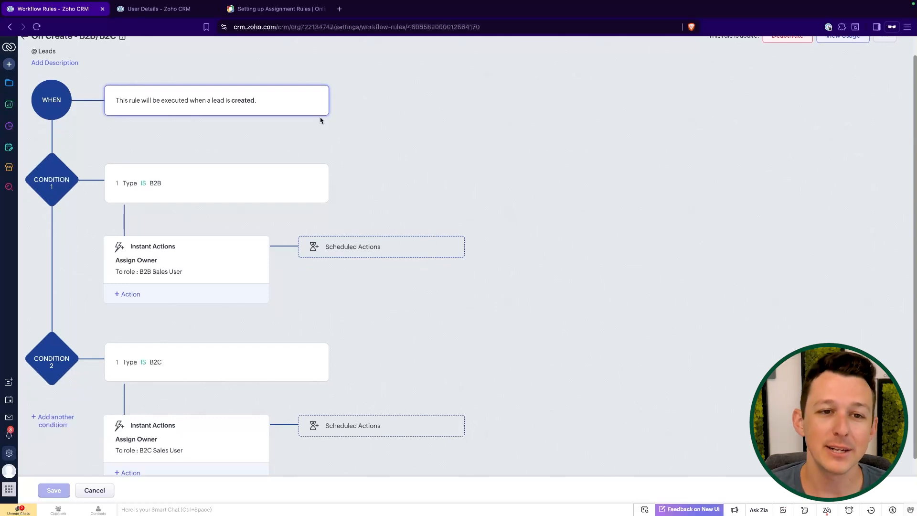
click(321, 97)
click(240, 121)
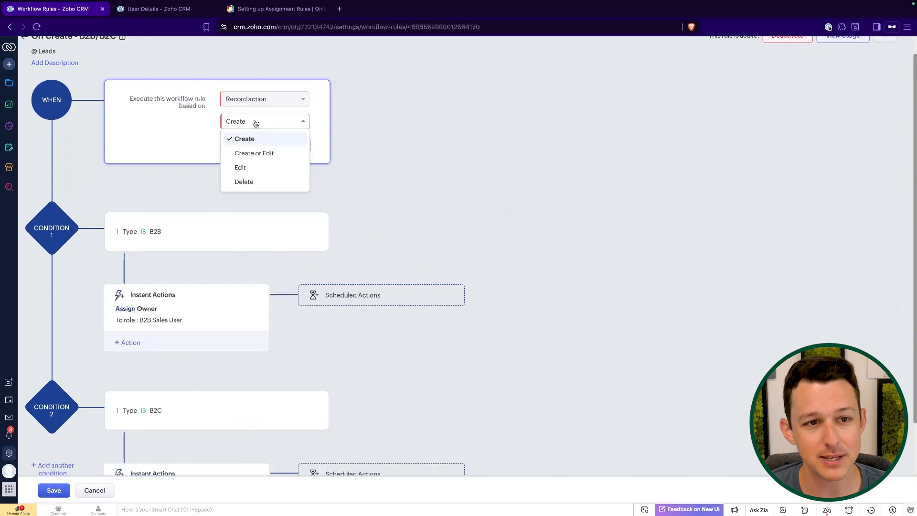
click(302, 156)
click(301, 154)
- Review the available actions for Condition 1 without adding one
scroll(336, 183, down, 2)
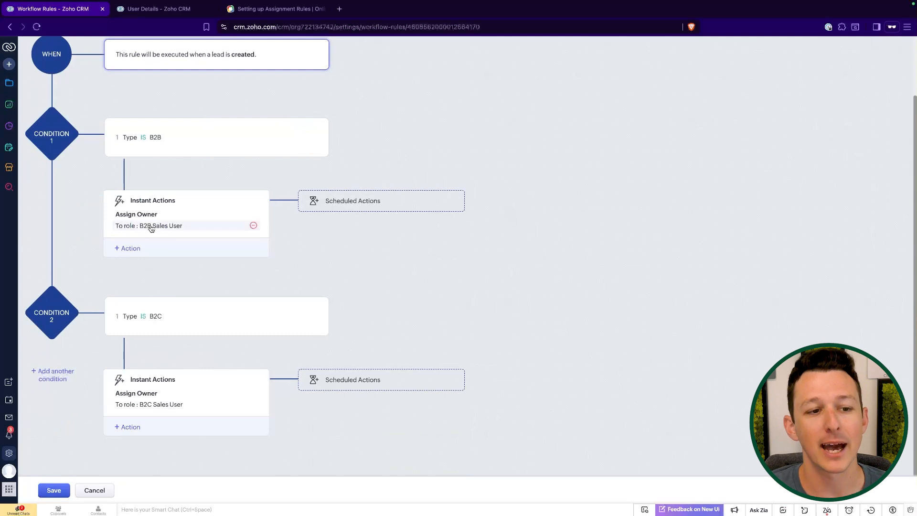
click(128, 248)
click(262, 285)
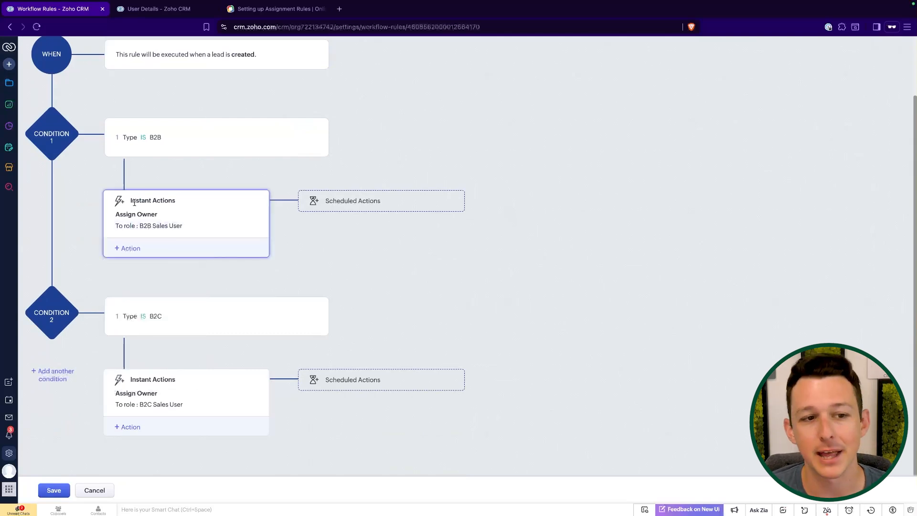
- Add a scheduled action to Condition 1 that executes 2 Minute(s) after the rule trigger
click(347, 198)
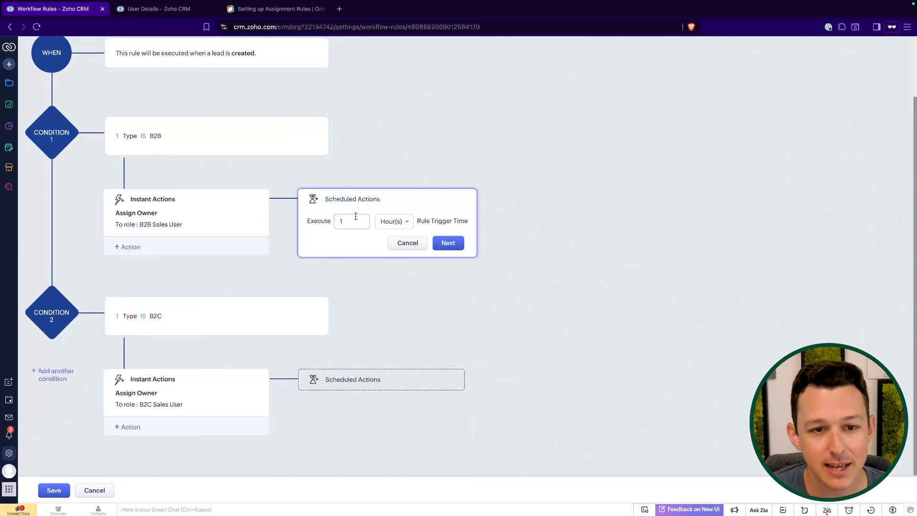
click(392, 228)
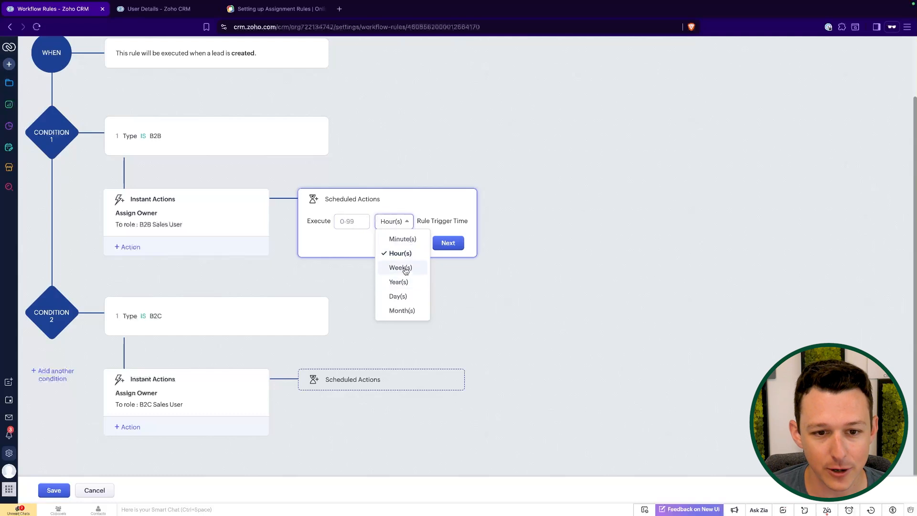
click(405, 238)
click(346, 223)
text(2)
click(454, 242)
mouse_move(353, 278)
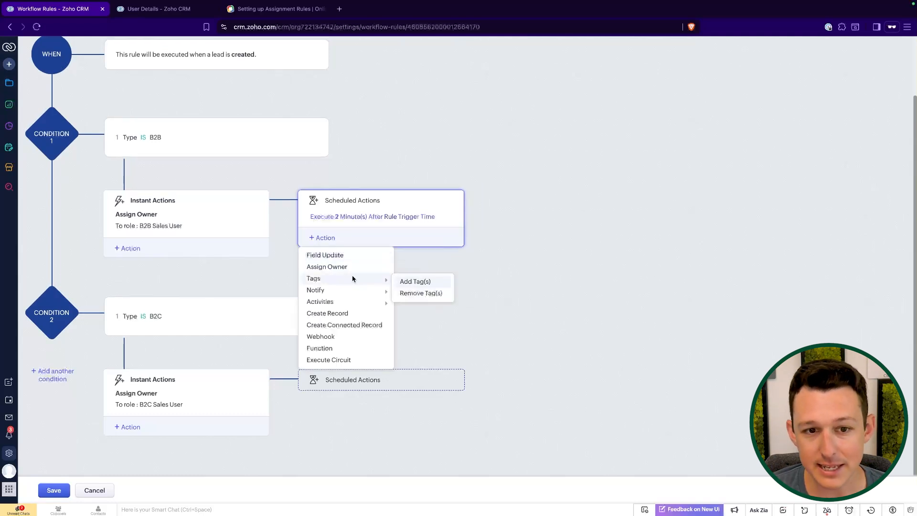